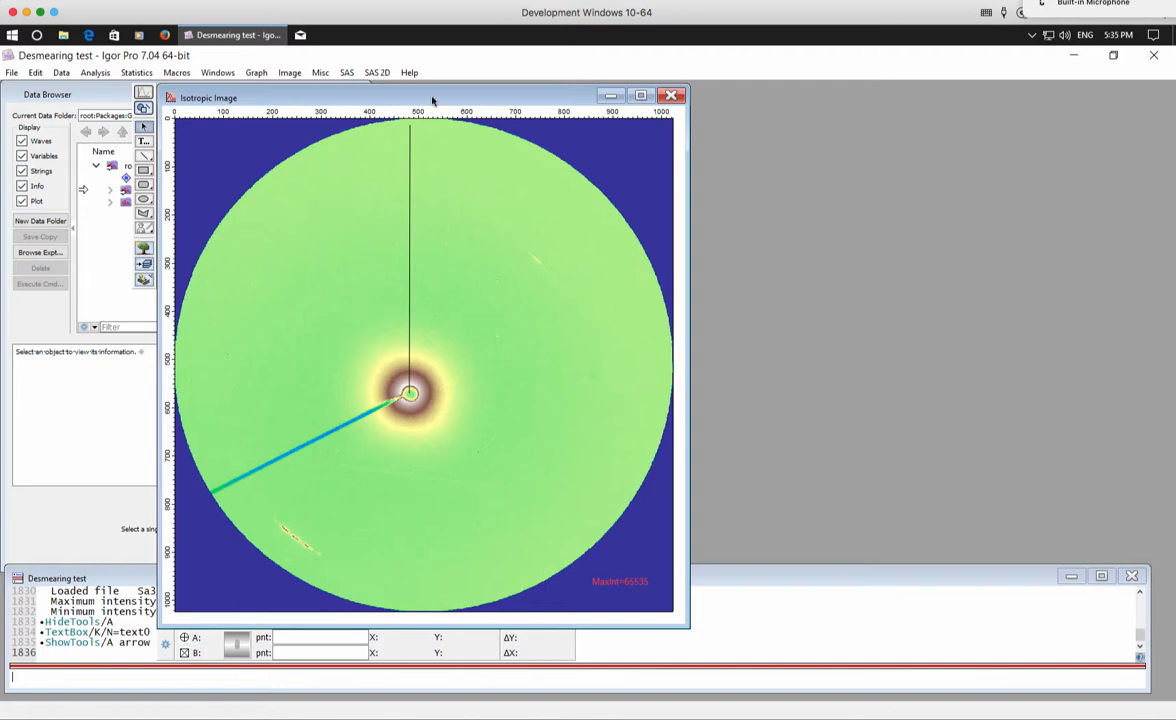
Zoom the isotropic image in twice around the beamstop, down to about 440–535 horizontally and 520–570 vertically.
left_click_drag(432, 99, 449, 94)
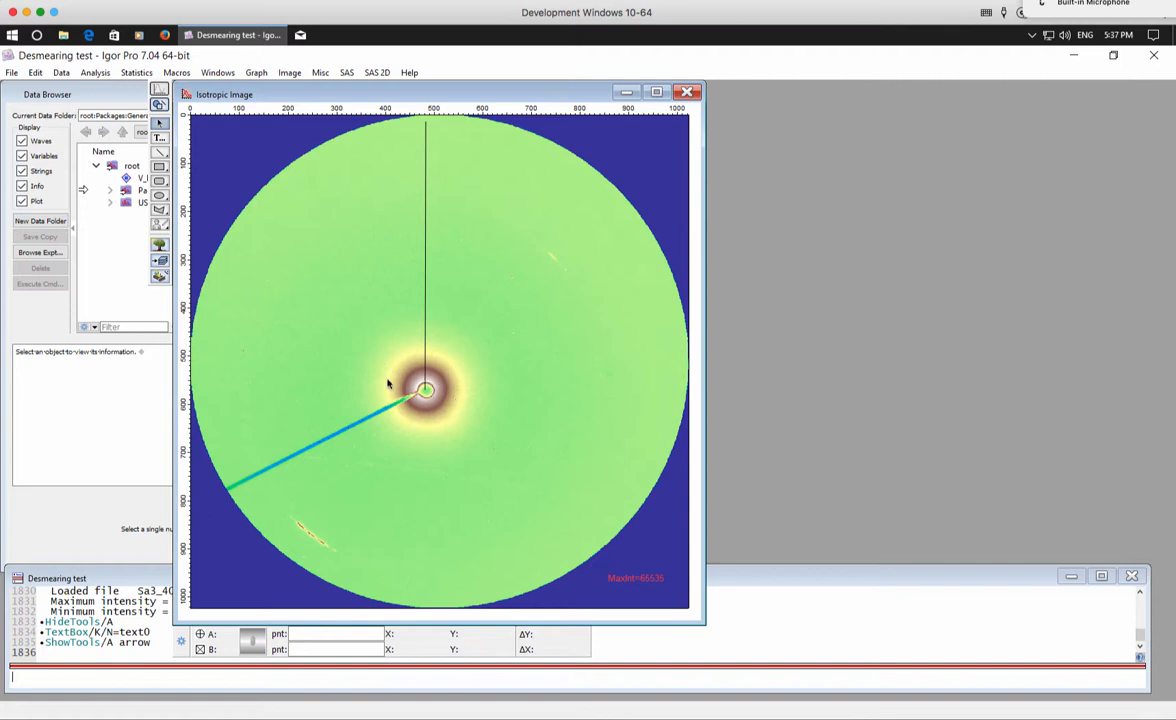
left_click_drag(371, 329, 484, 414)
left_click(484, 414)
left_click(159, 88)
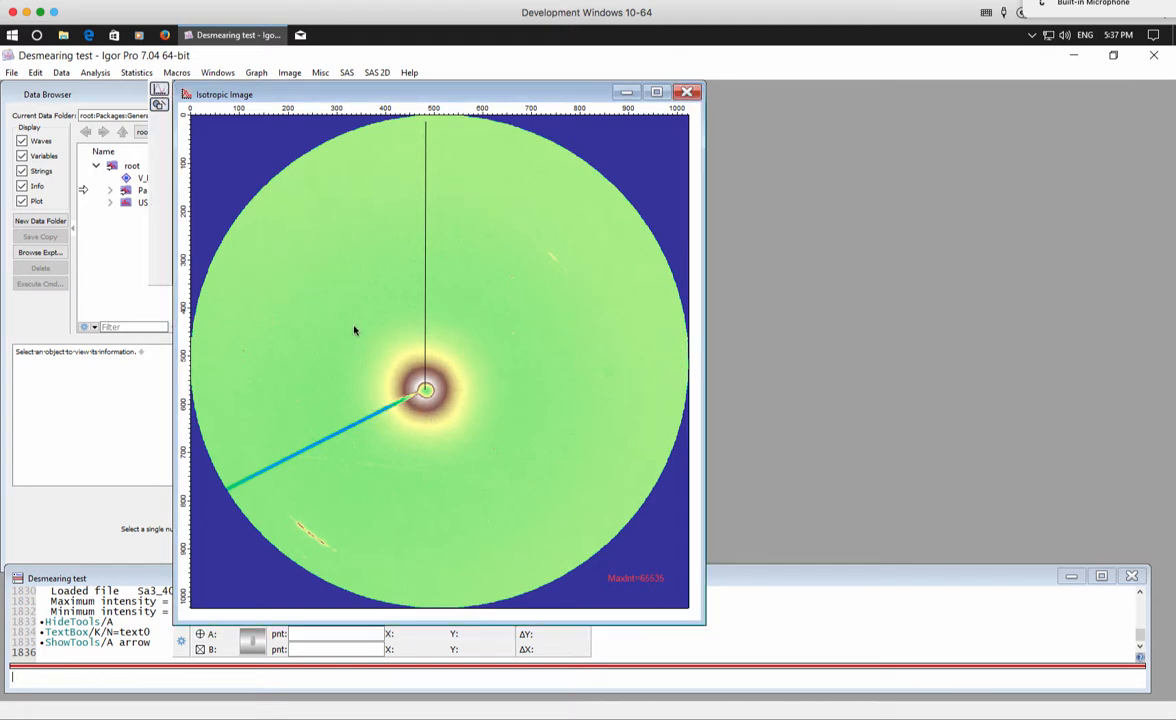
left_click_drag(371, 340, 433, 389)
left_click(430, 387)
left_click(465, 398)
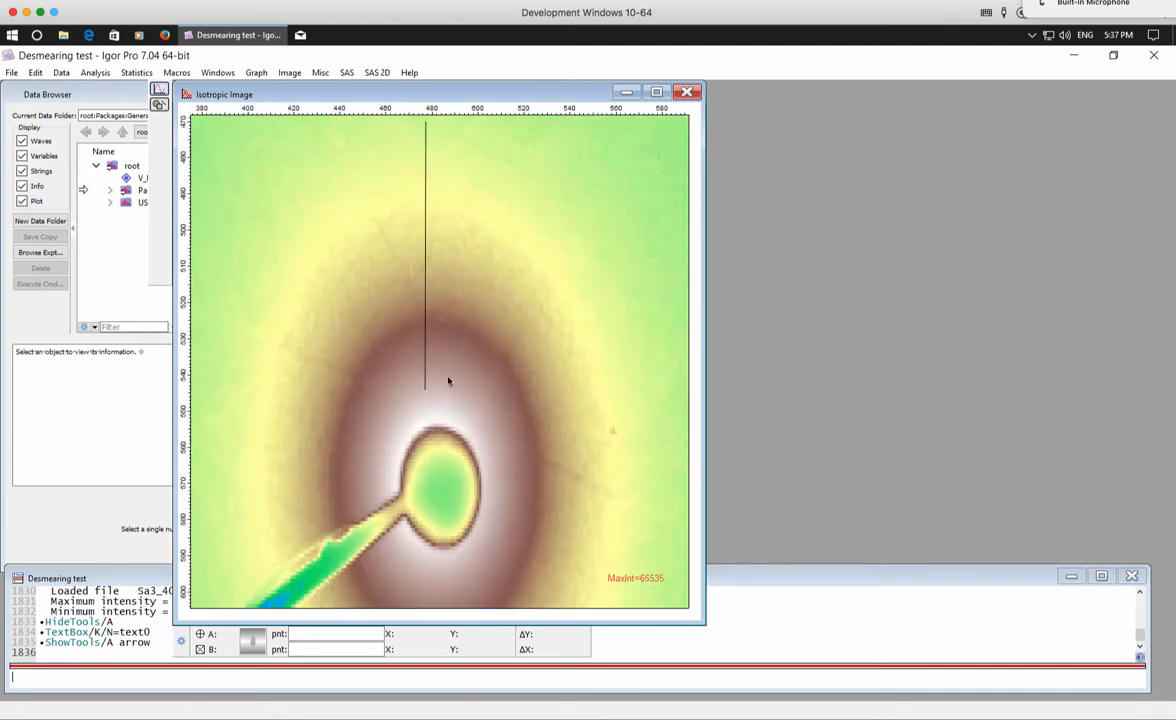
left_click_drag(337, 299, 566, 481)
left_click(473, 440)
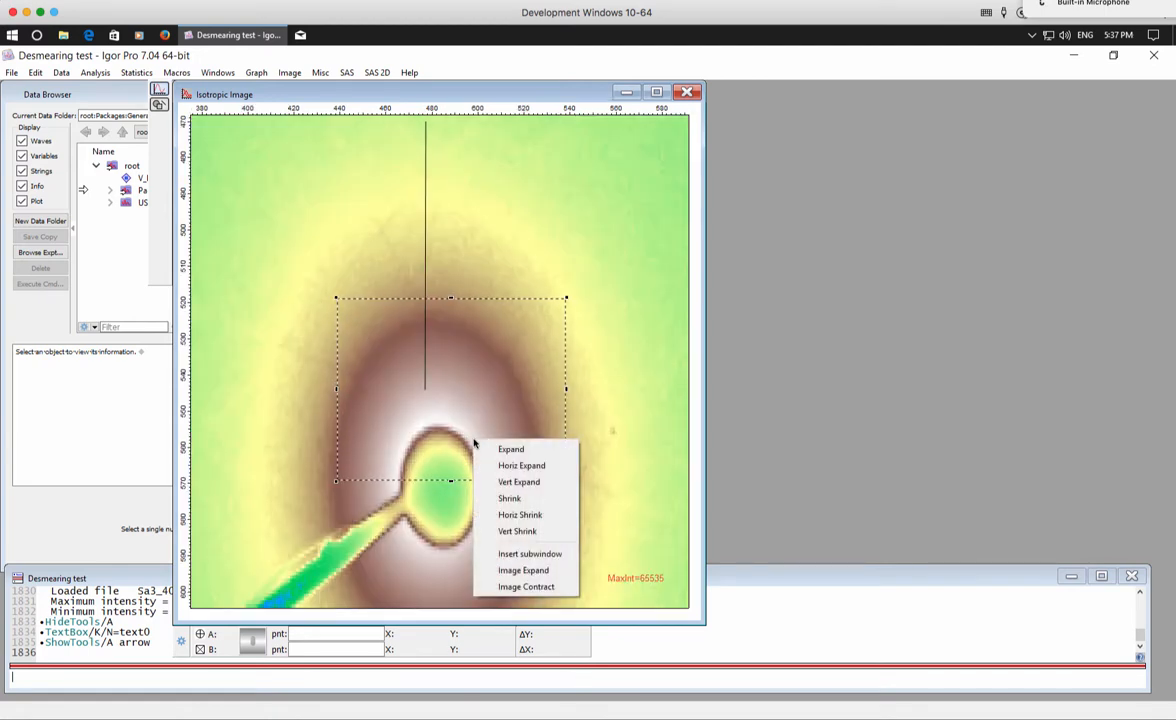
left_click(497, 453)
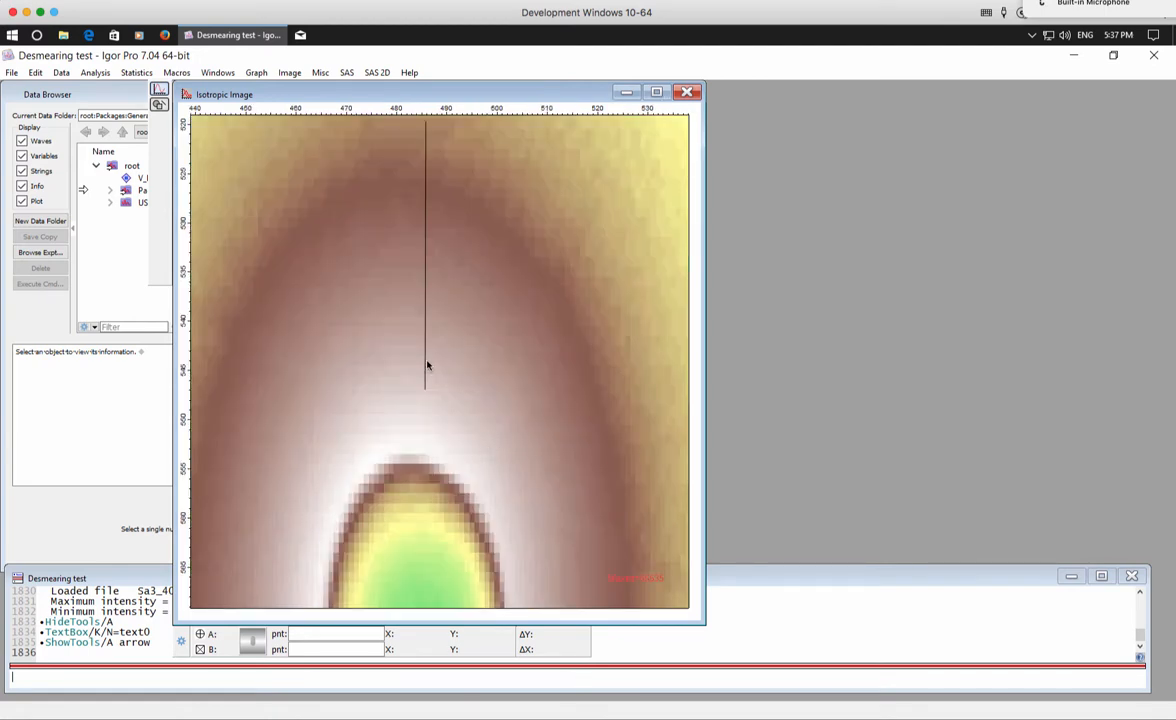
Reposition the vertical line at about x = 481, running from the image's upper edge down to the beamstop's tip.
left_click(159, 103)
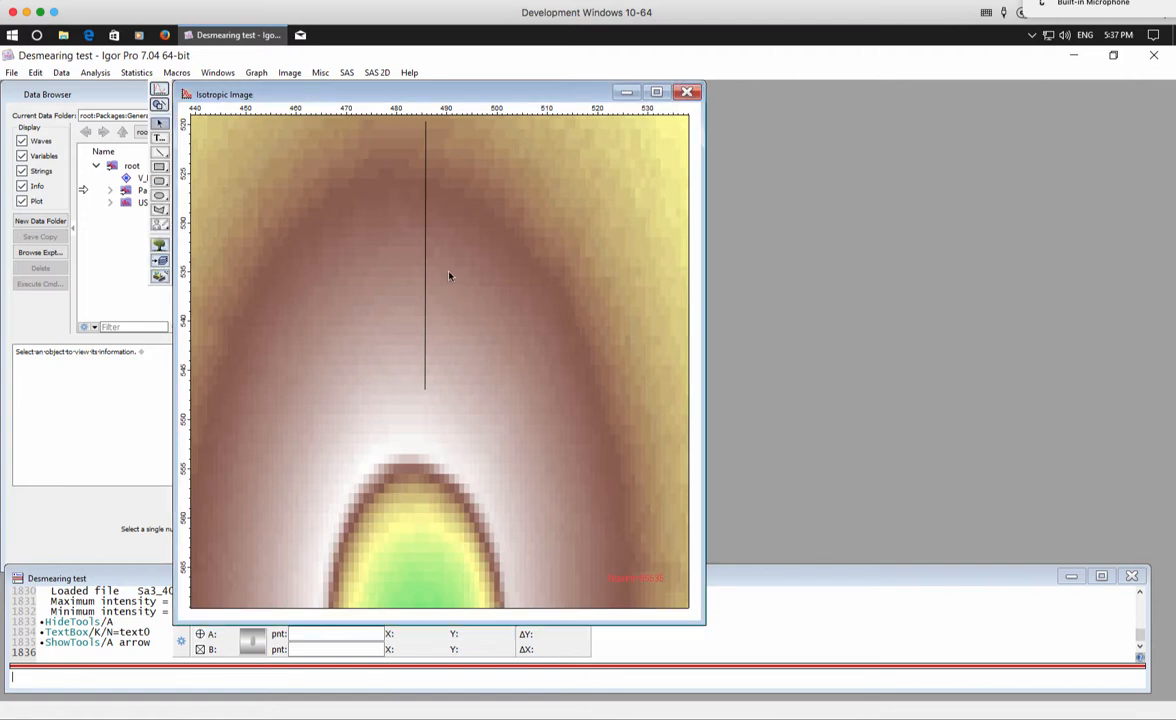
left_click_drag(425, 297, 403, 369)
left_click_drag(403, 192, 401, 119)
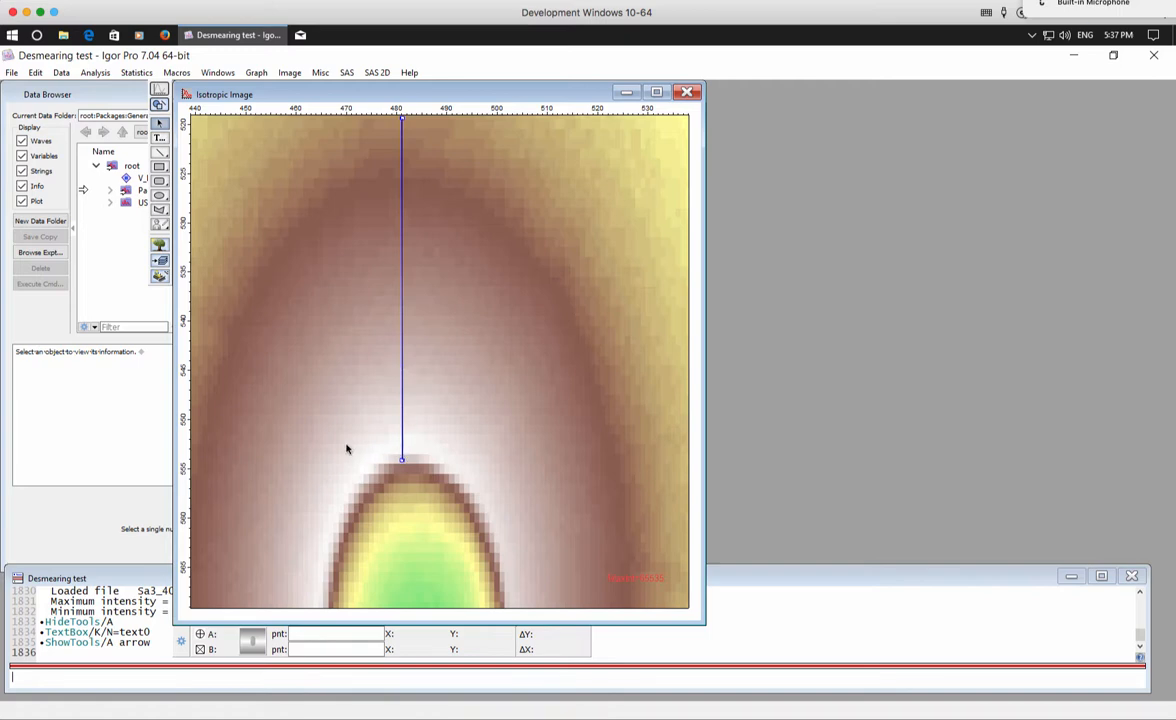
Draw a short horizontal line across the vertical line just above the beamstop, about 13 pixels long.
left_click(159, 152)
left_click(370, 441)
left_click_drag(370, 441, 432, 441)
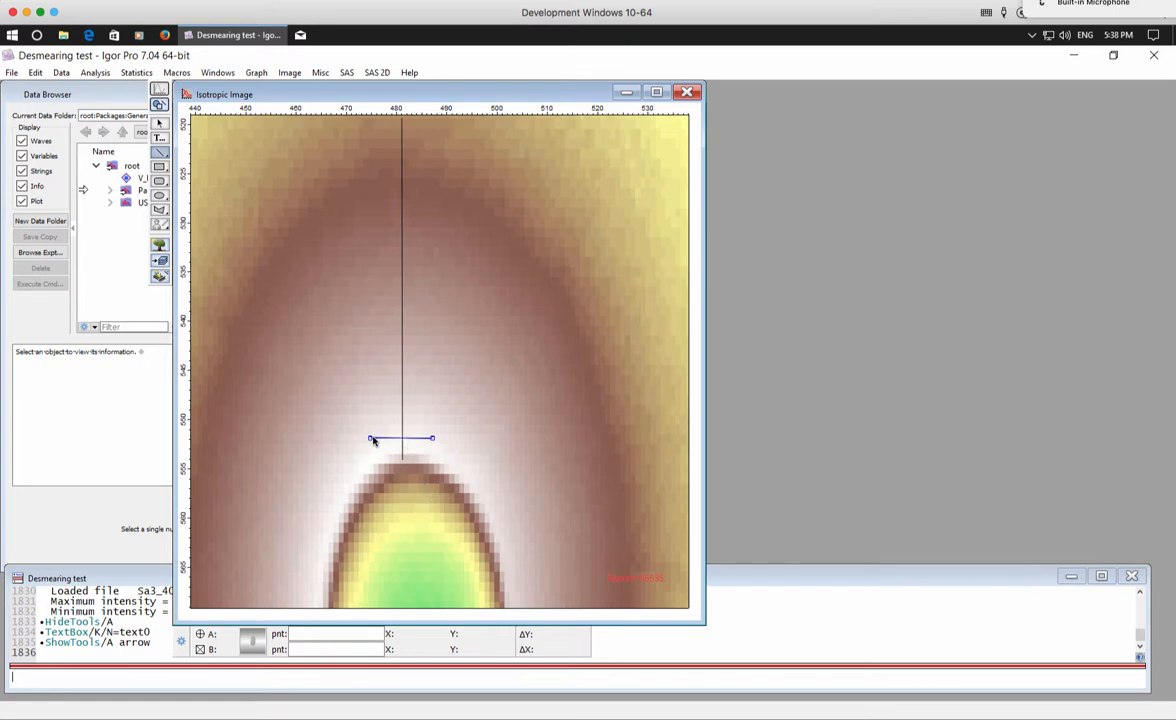
left_click(159, 123)
left_click_drag(432, 438, 436, 438)
left_click(164, 93)
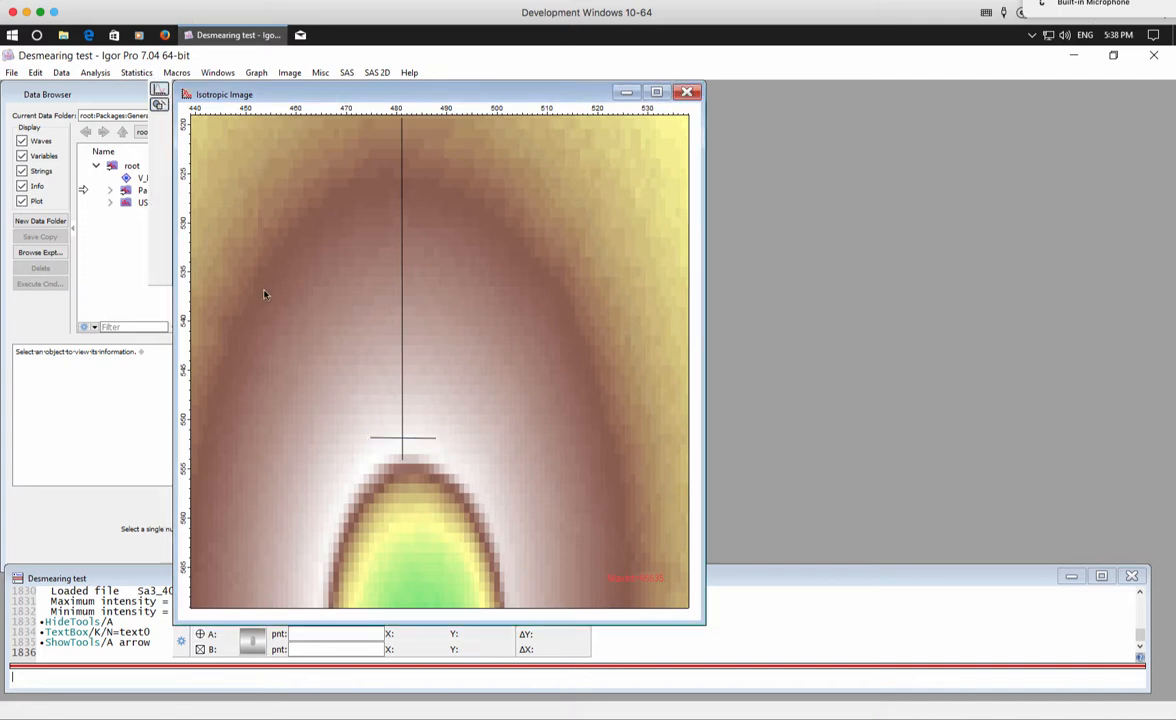
Enlarge the area where the lines cross and place a level horizontal line at about y = 553, spanning about x = 477 to 484.
left_click_drag(336, 385, 484, 501)
left_click(435, 480)
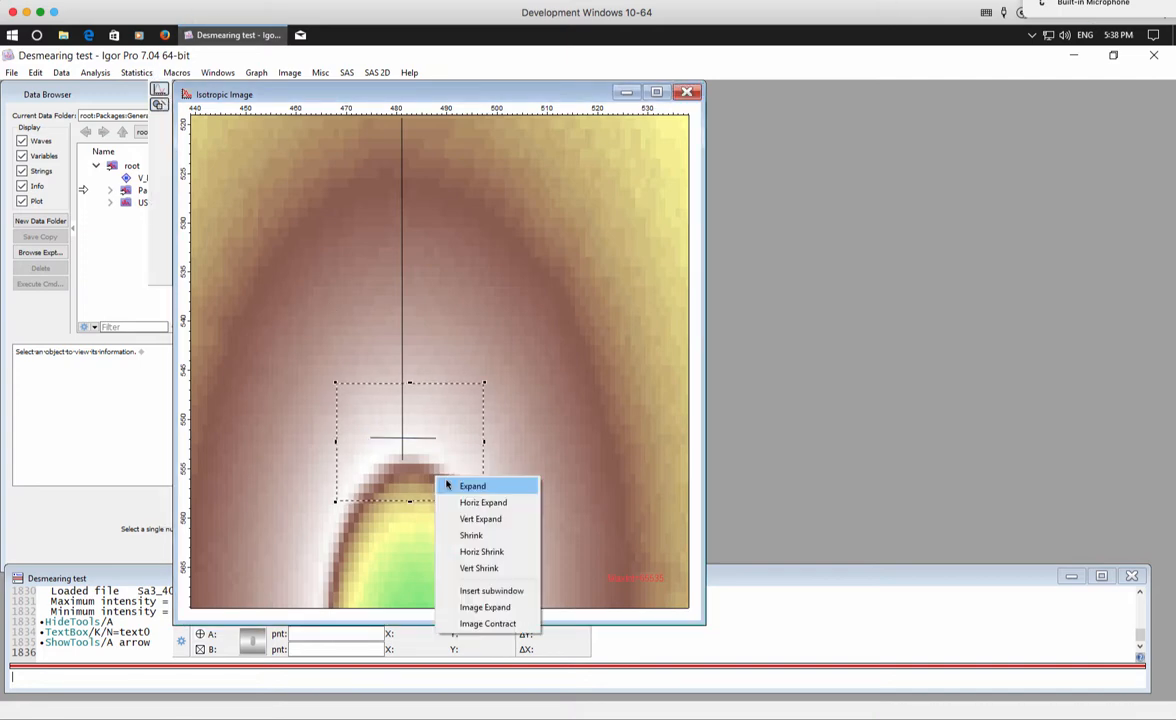
left_click(462, 483)
left_click_drag(411, 439, 411, 393)
left_click(157, 98)
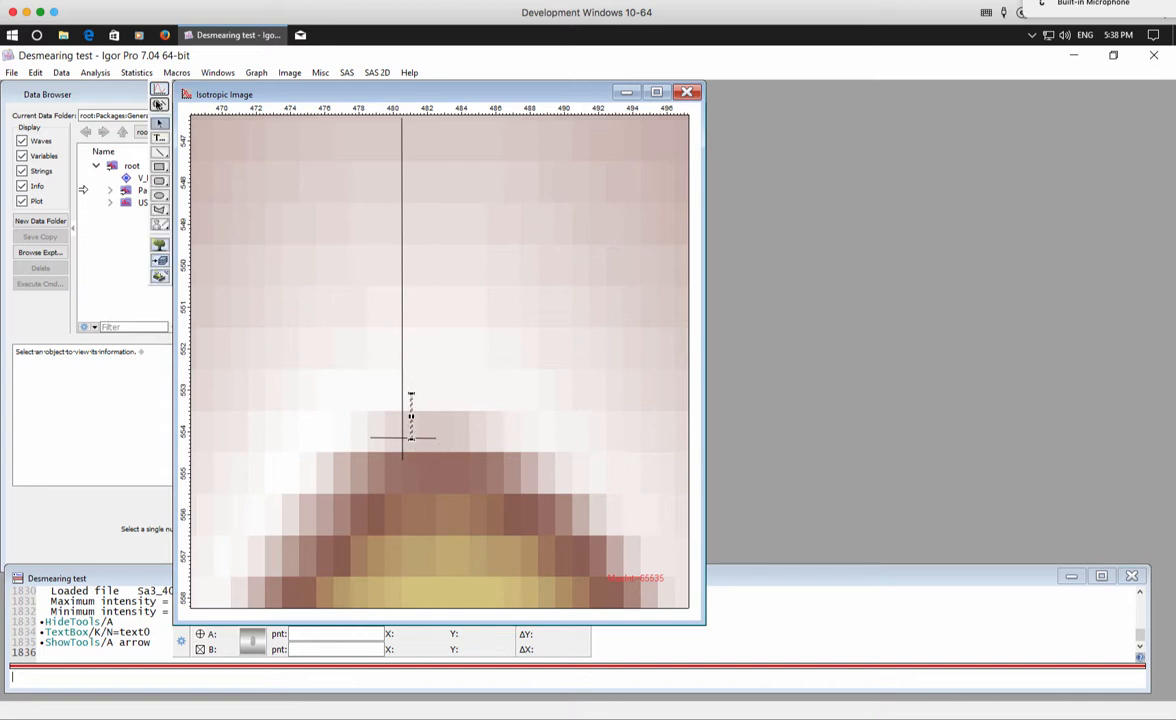
mouse_move(388, 437)
left_mouse_down()
mouse_move(344, 383)
mouse_move(411, 387)
left_mouse_up()
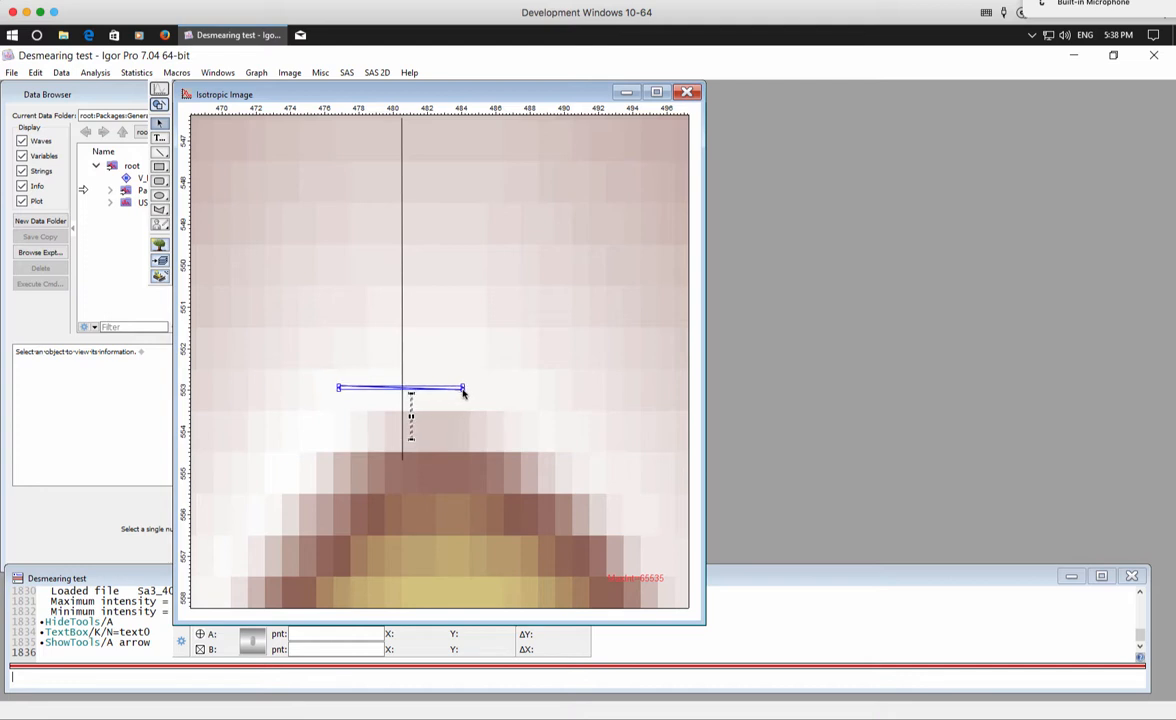
left_click_drag(461, 389, 462, 386)
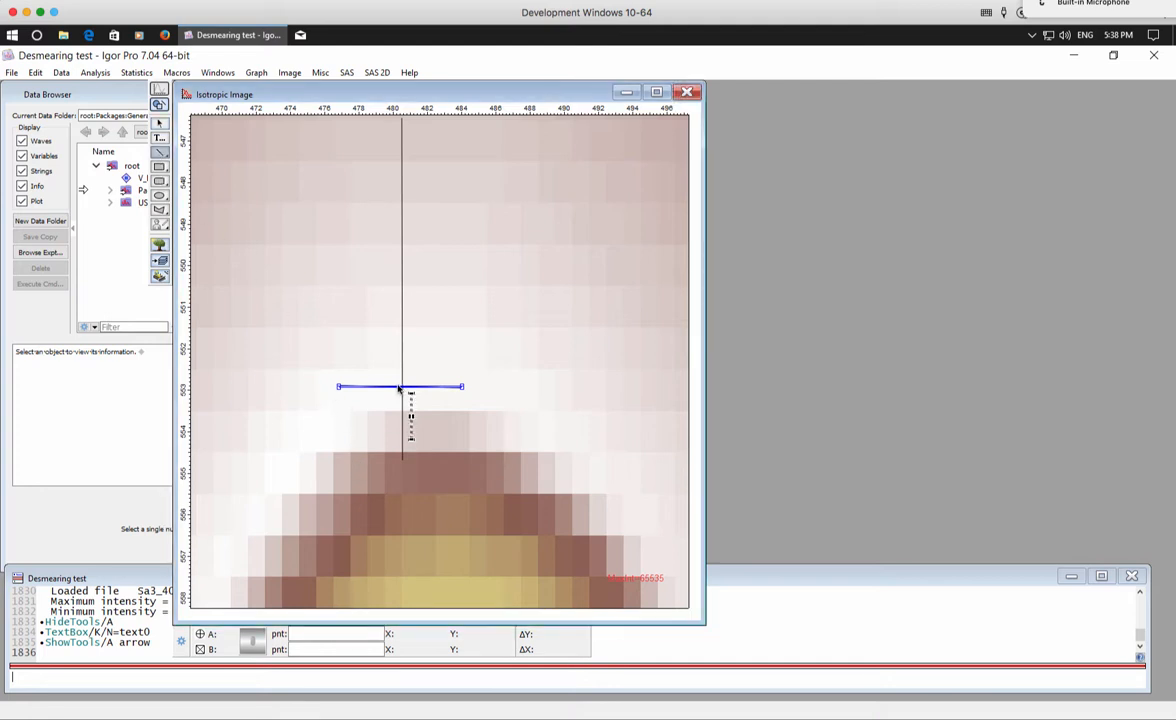
Draw a line straight down from the crossing to about y = 558 and a diagonal from the horizontal line's left end to its foot.
mouse_move(399, 388)
left_mouse_down()
mouse_move(412, 583)
mouse_move(403, 610)
left_mouse_up()
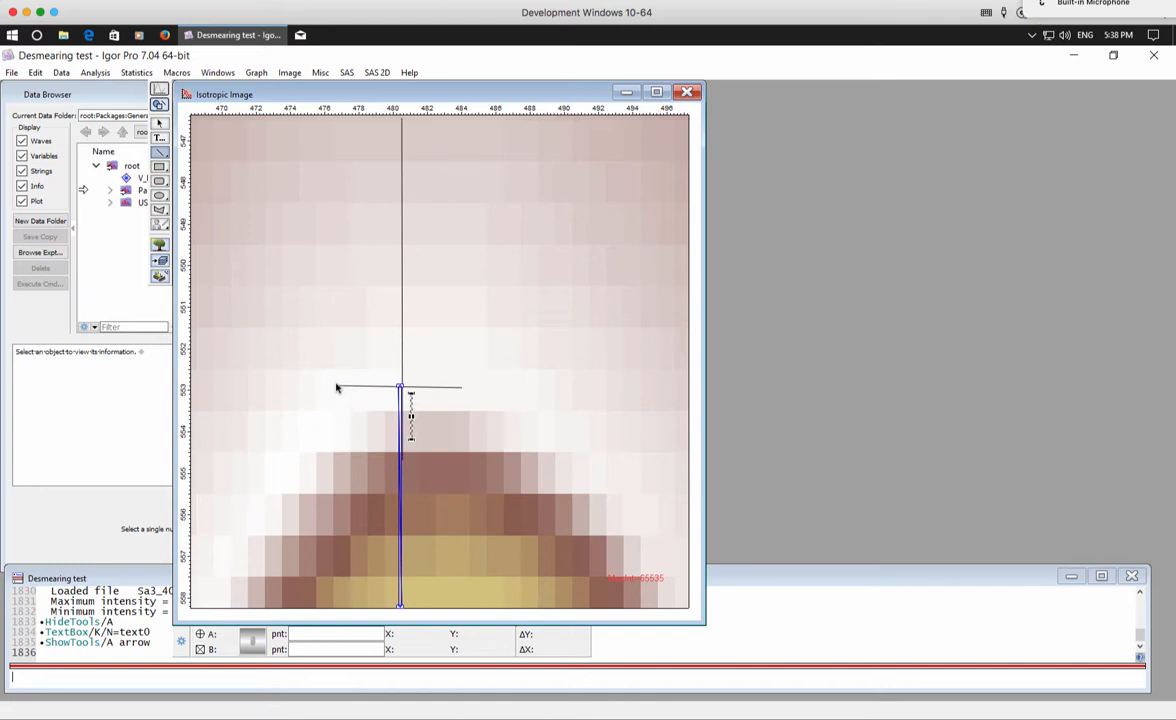
left_click_drag(336, 388, 400, 605)
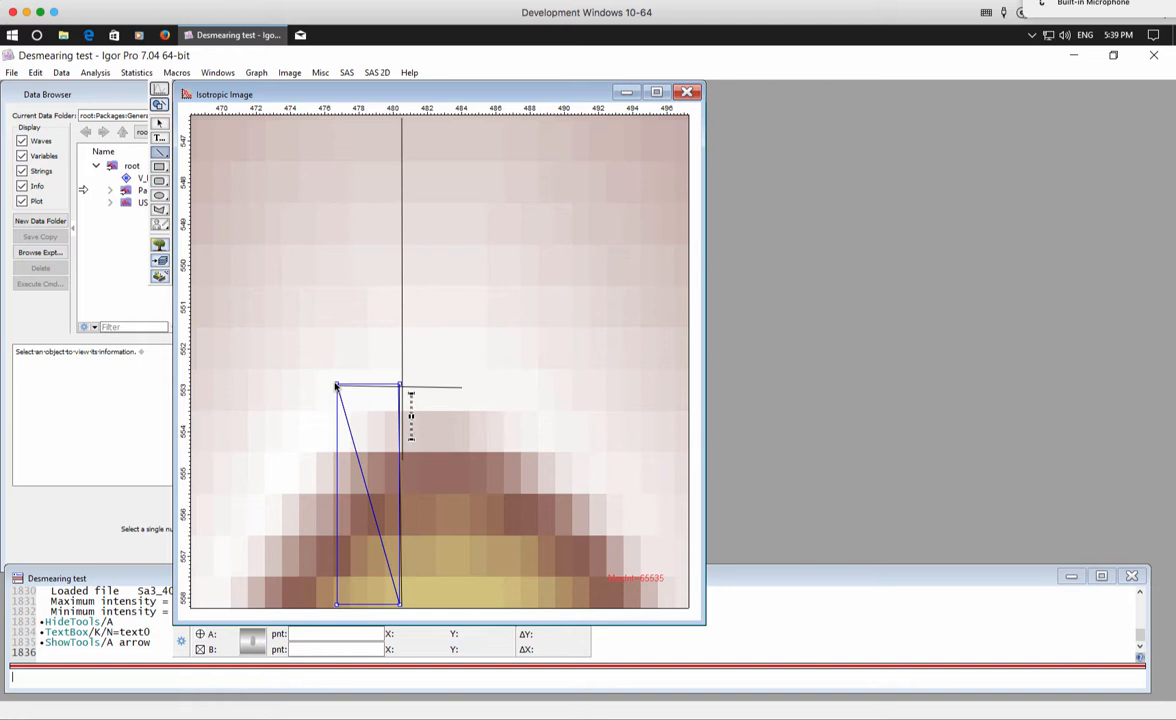
left_click(436, 406)
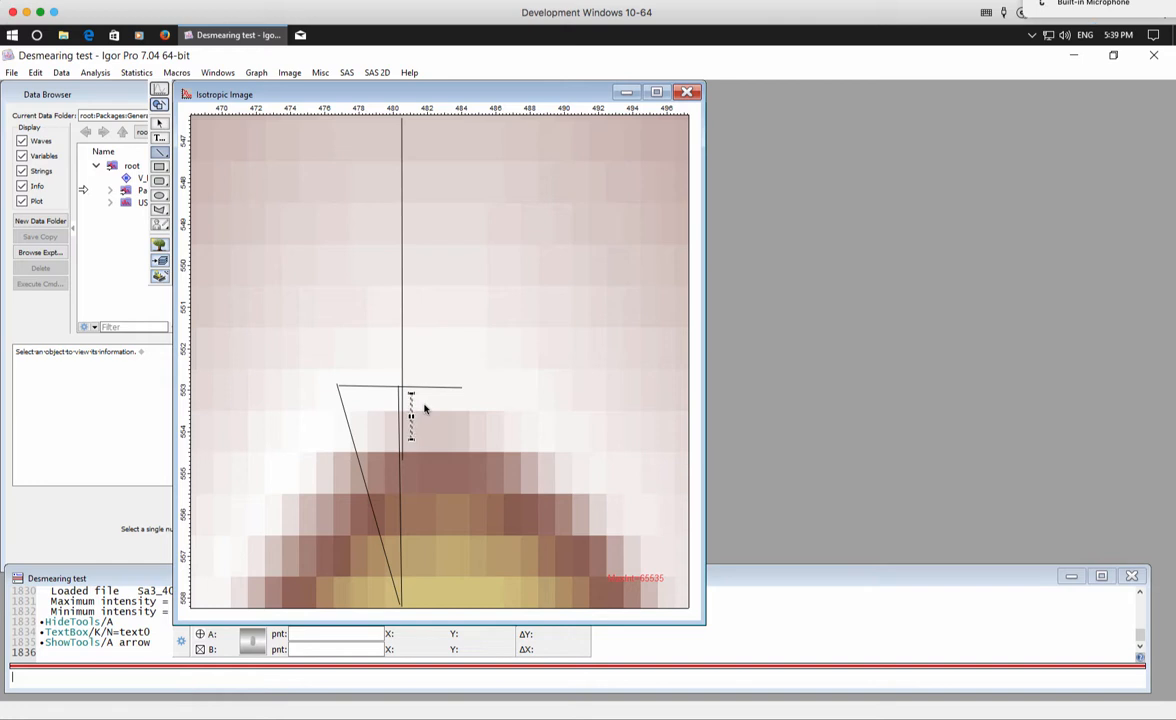
Minimize the isotropic image, start the Desmearing support tool and widen its control panel slightly.
left_click(625, 93)
left_click(1173, 36)
left_click(238, 36)
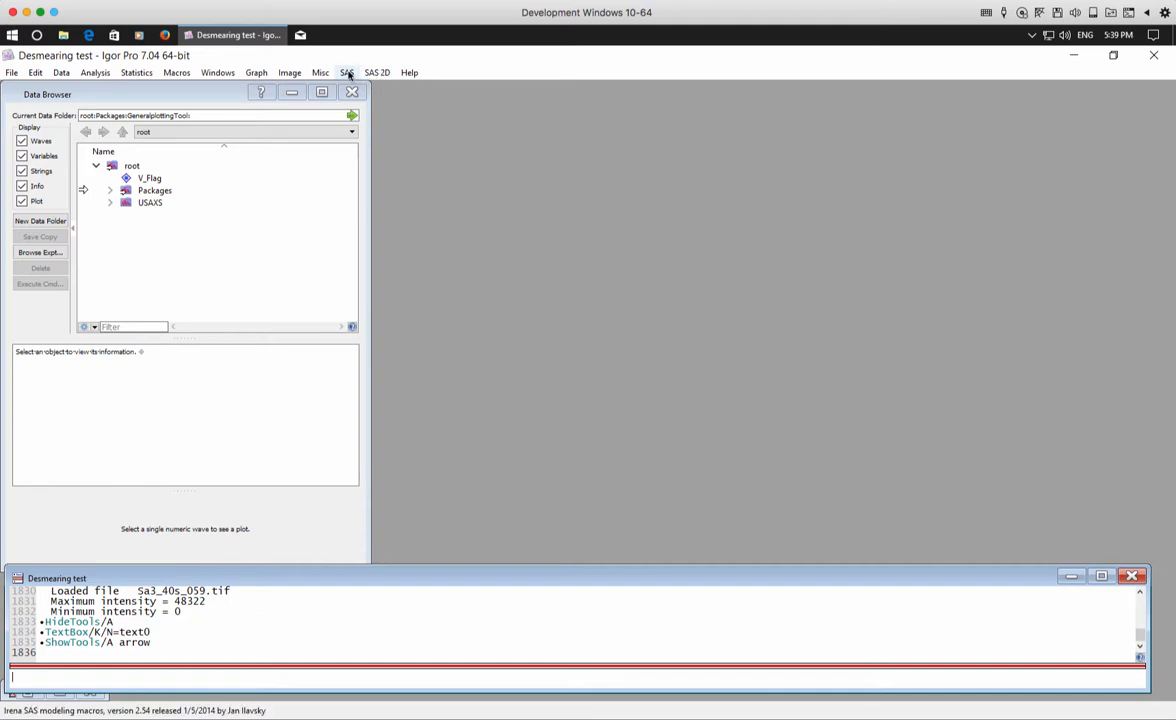
left_click(347, 73)
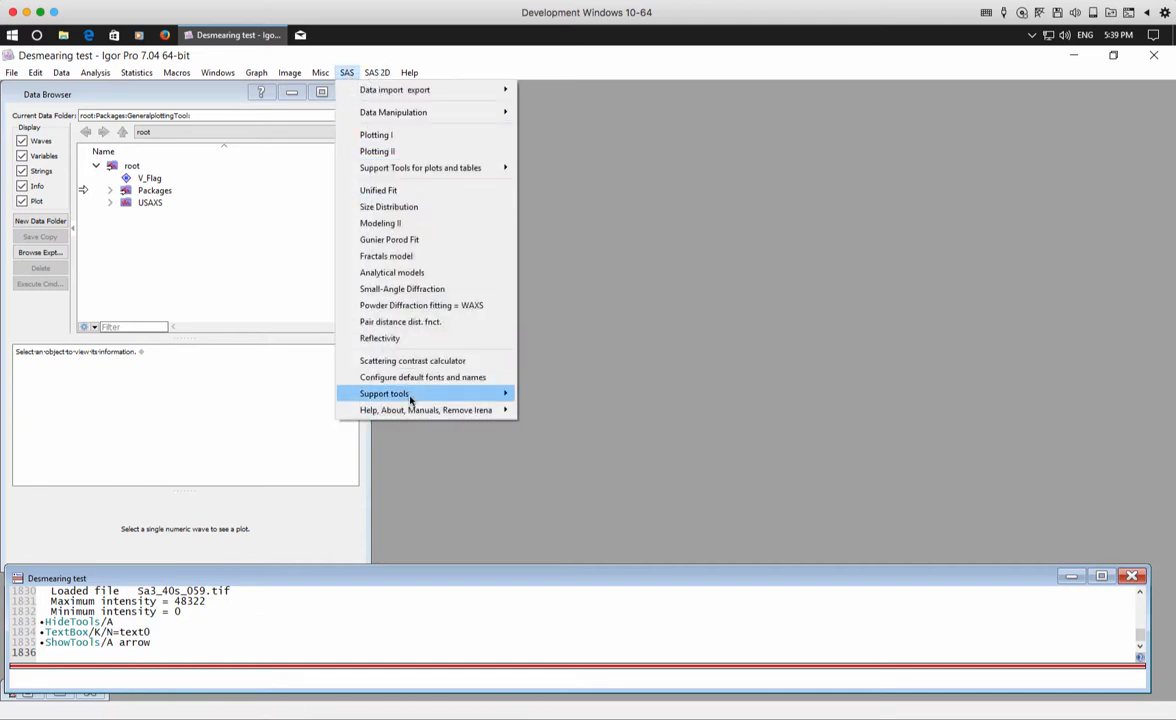
mouse_move(409, 398)
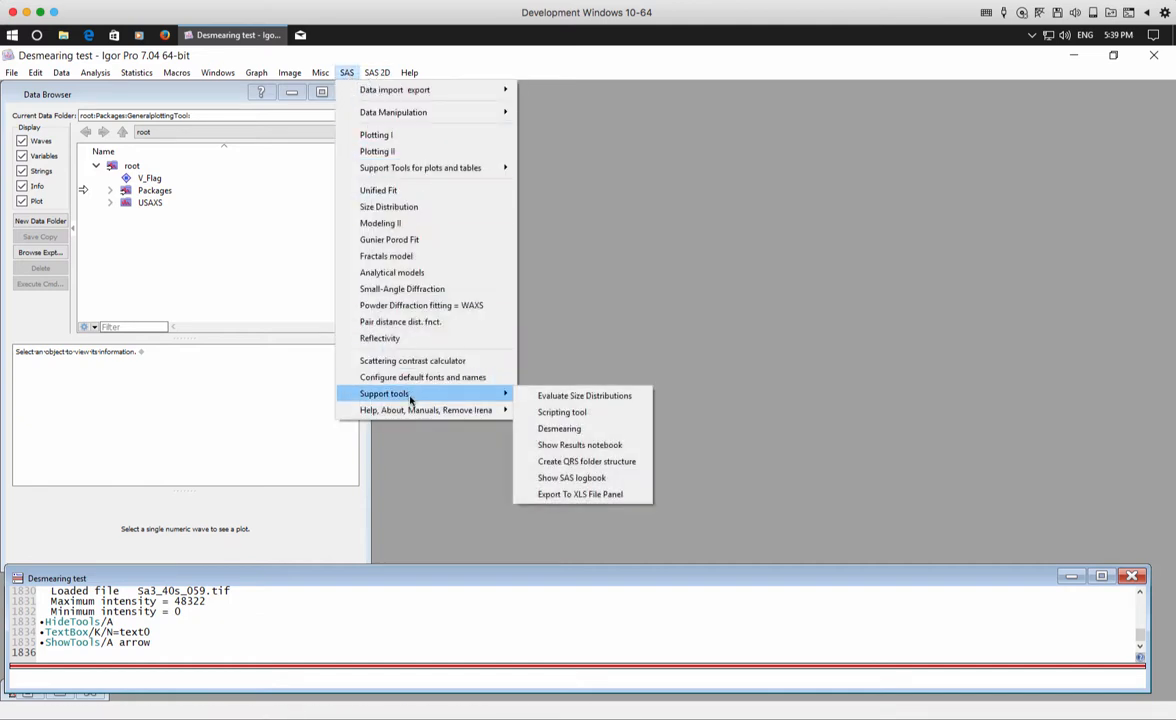
left_click(592, 429)
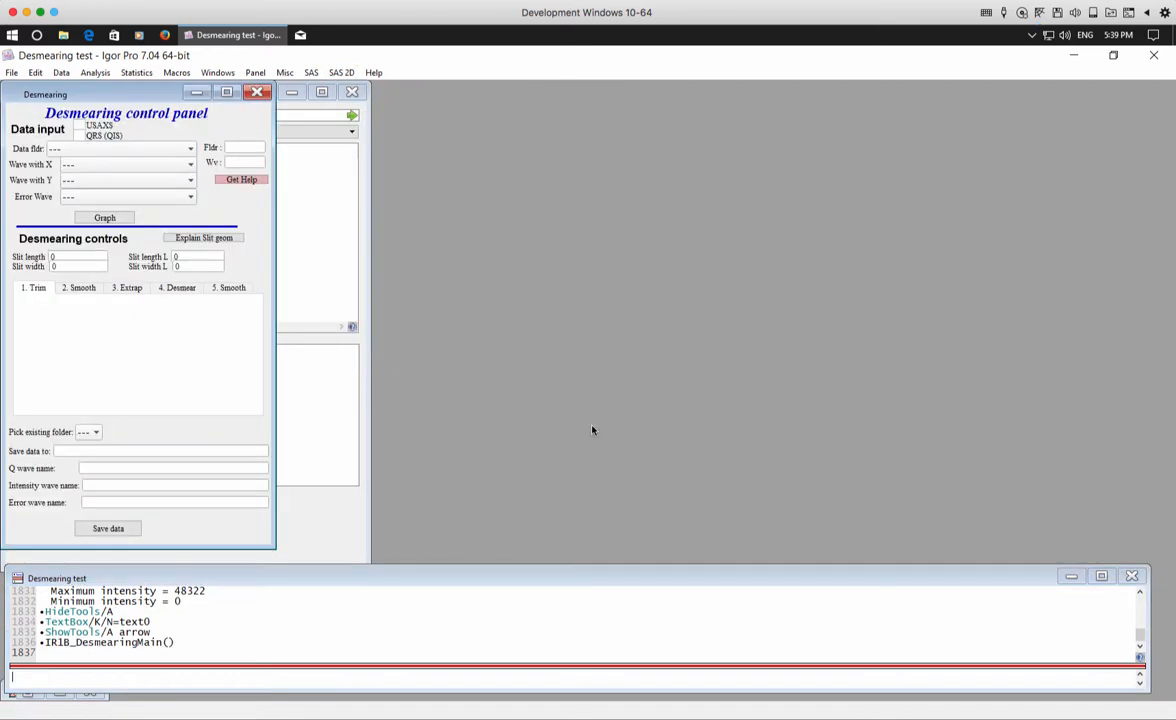
mouse_move(273, 549)
left_mouse_down()
mouse_move(346, 625)
mouse_move(325, 622)
mouse_move(296, 552)
left_mouse_up()
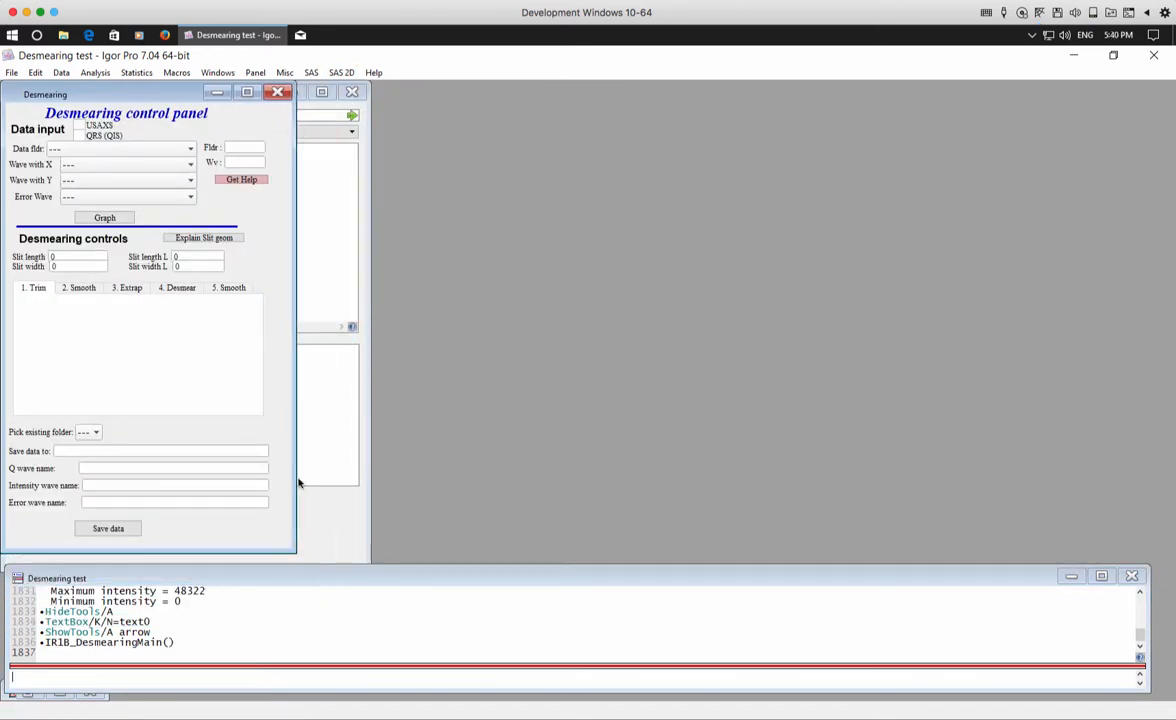
Choose USAXS data from the Desmeartest4 folder as desmearing input and graph it.
left_click(78, 124)
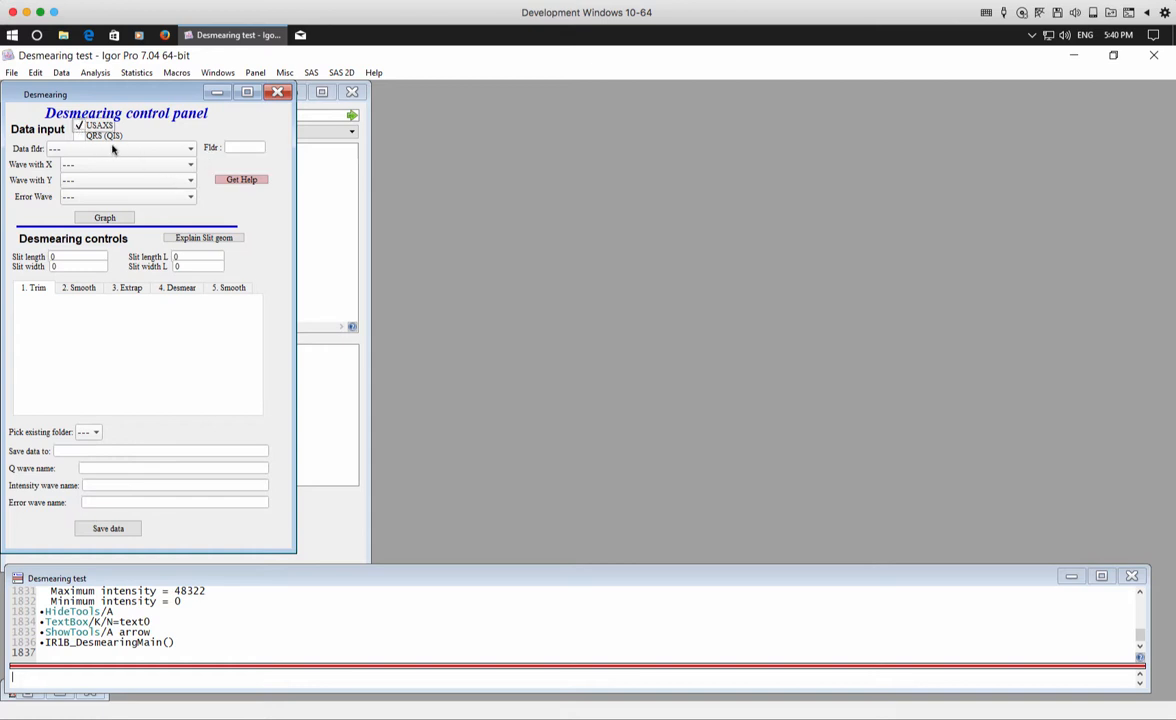
left_click(113, 149)
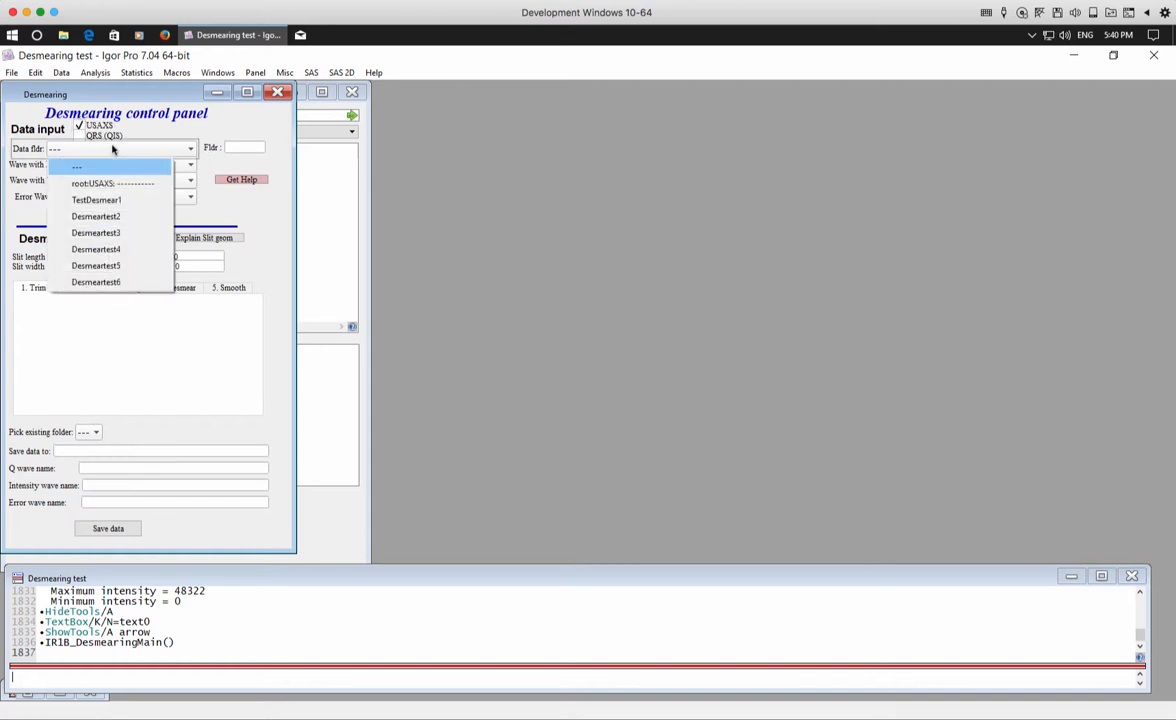
left_click(112, 250)
left_click(104, 218)
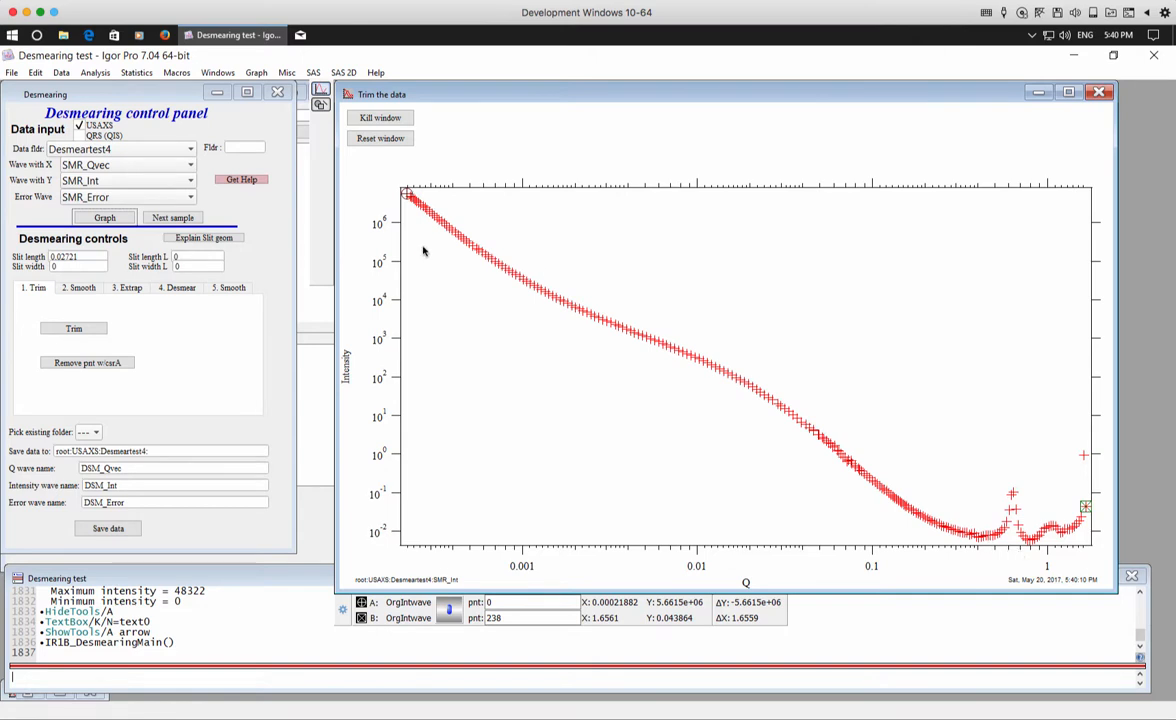
Examine the slit length and slit width settings among the desmearing controls.
left_click(28, 256)
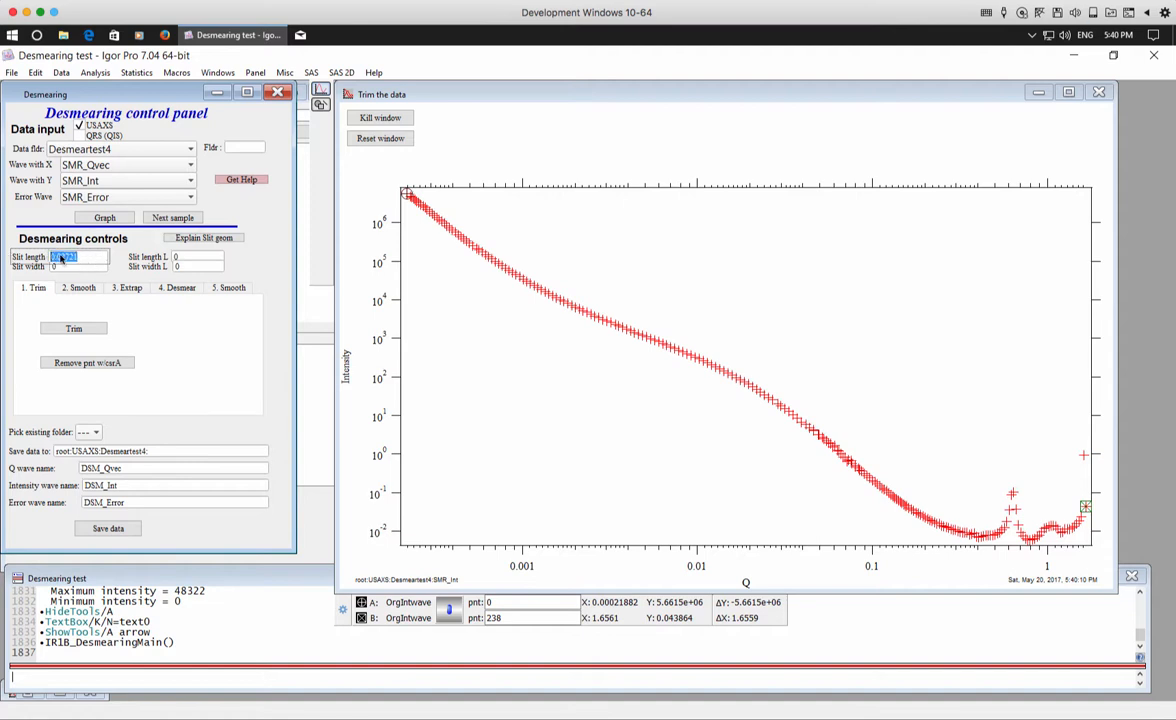
left_click(86, 258)
left_click(96, 267)
left_click(91, 258)
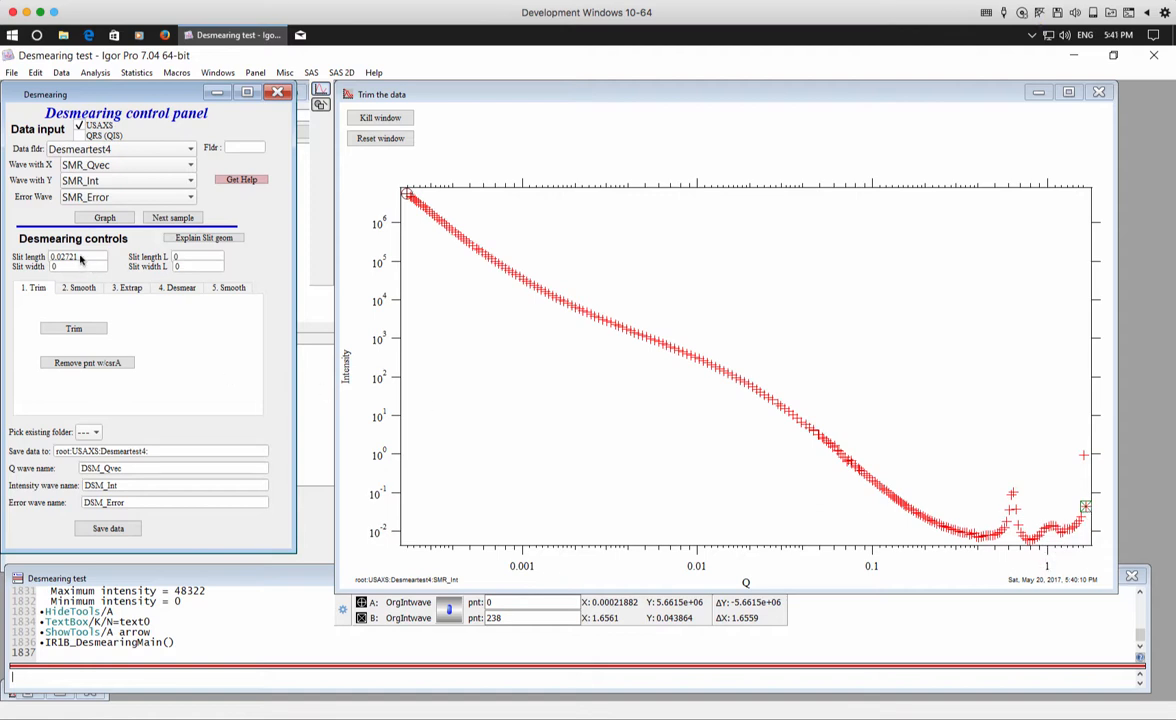
left_click_drag(84, 257, 3, 257)
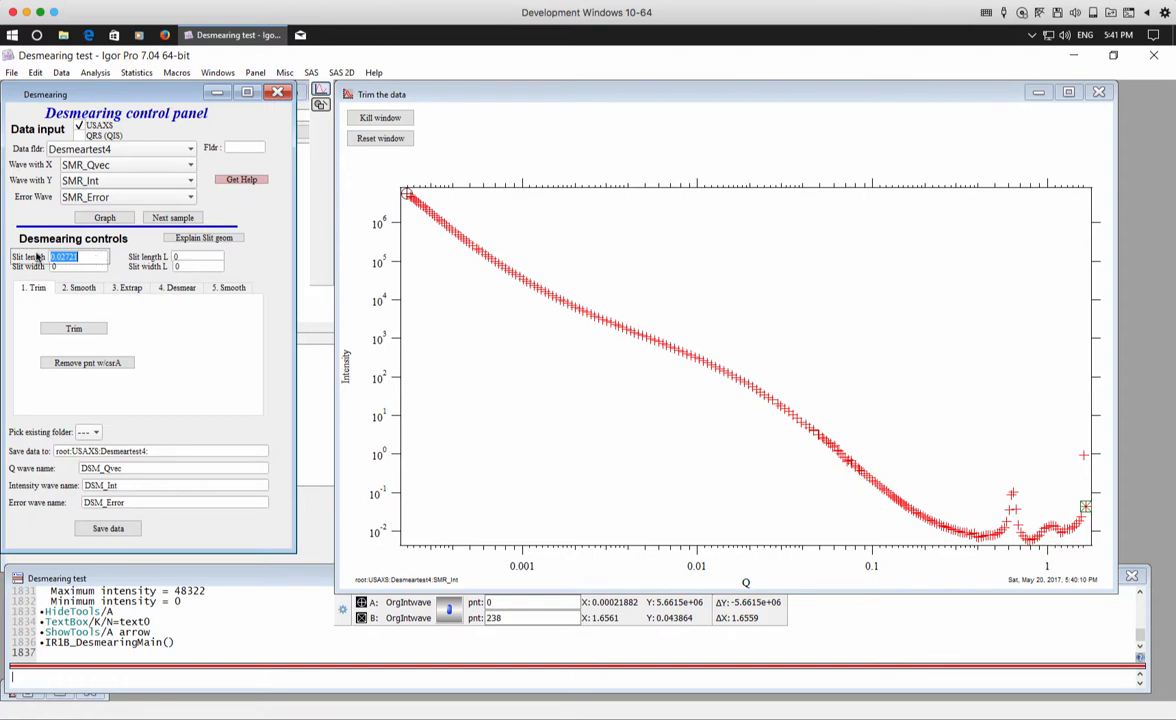
left_click(88, 259)
Place cursor B on point 199, before the high-Q peak, and trim the data to the cursor range.
left_click_drag(1037, 540, 1033, 540)
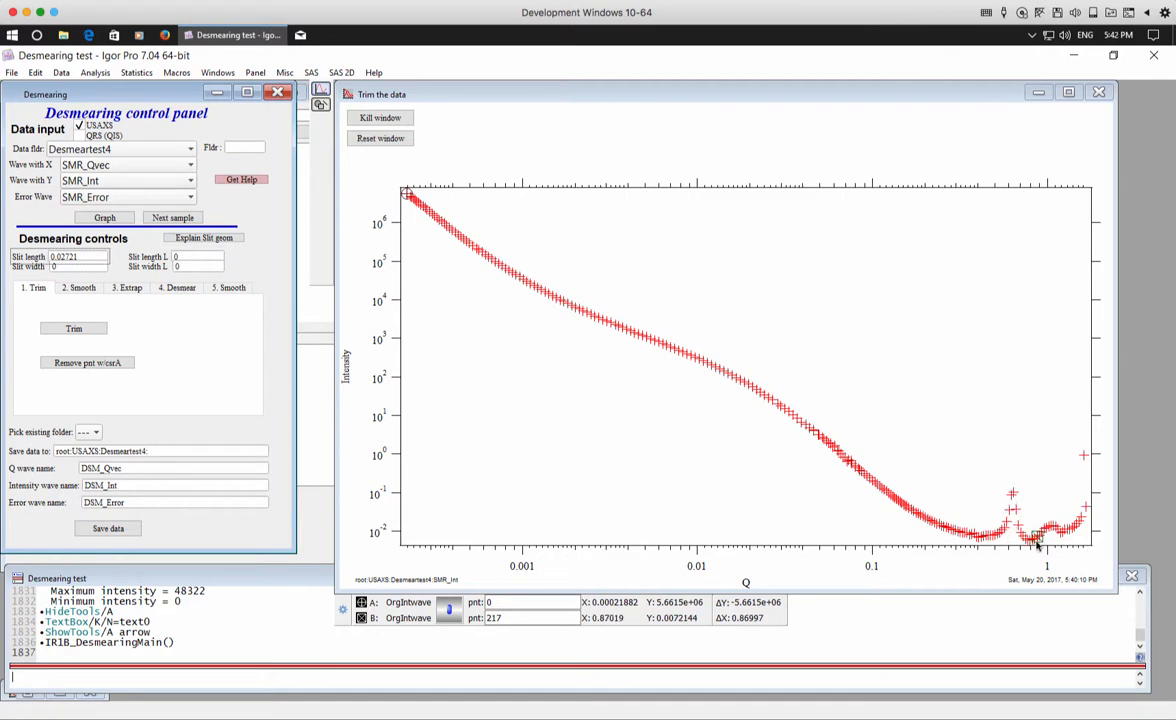
left_click(1039, 540)
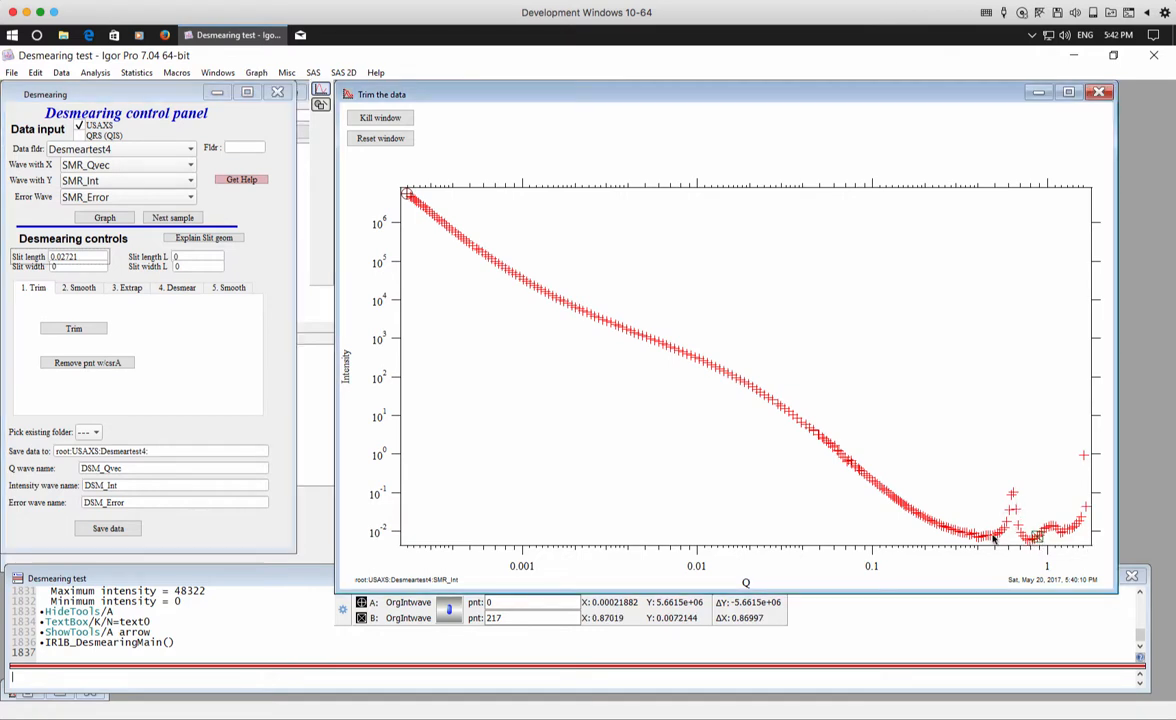
left_click_drag(1037, 538, 996, 538)
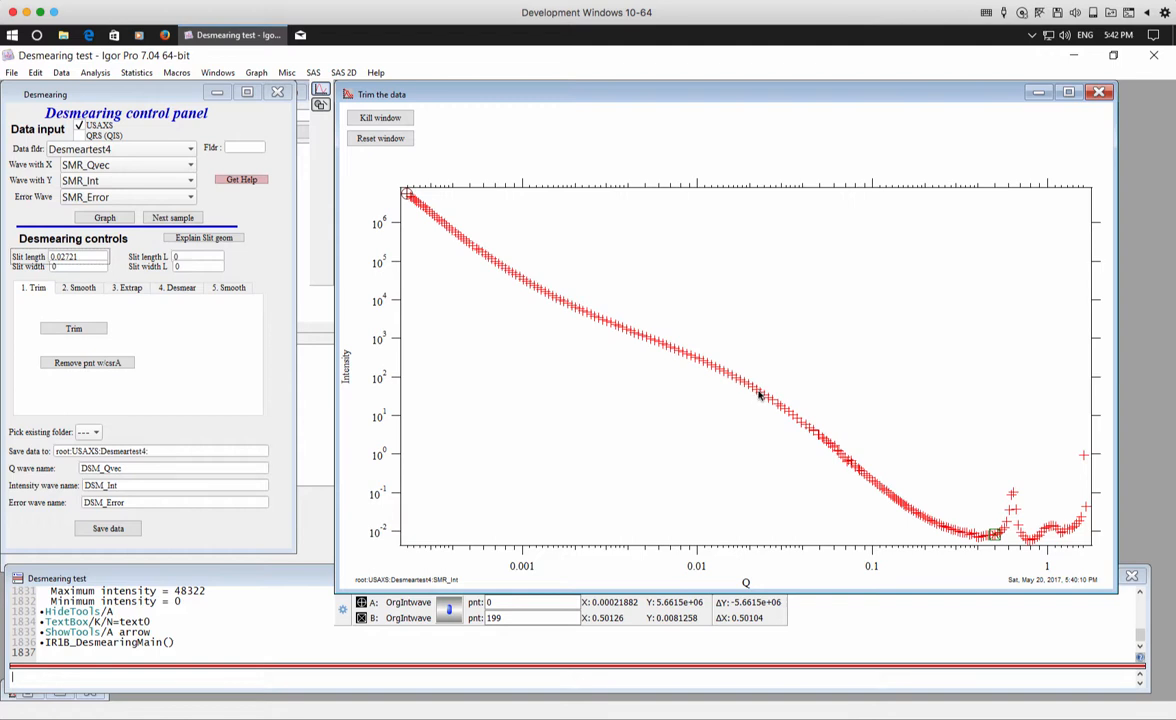
left_click_drag(759, 393, 760, 543)
left_click(790, 478)
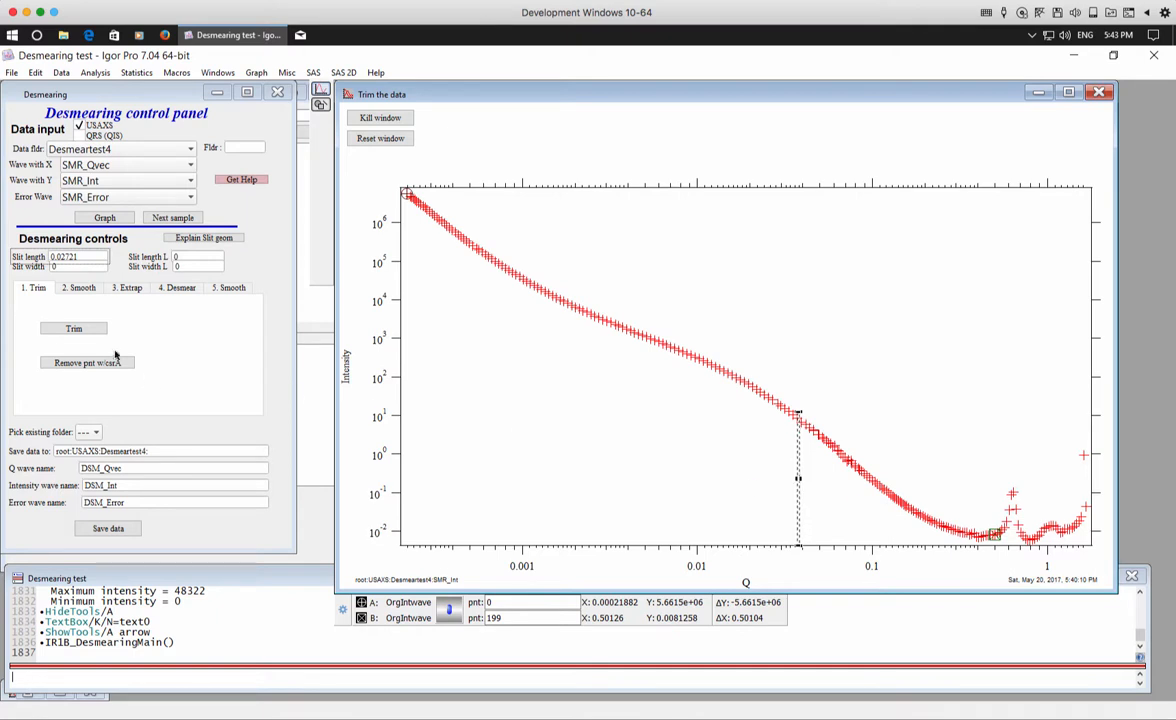
left_click(74, 329)
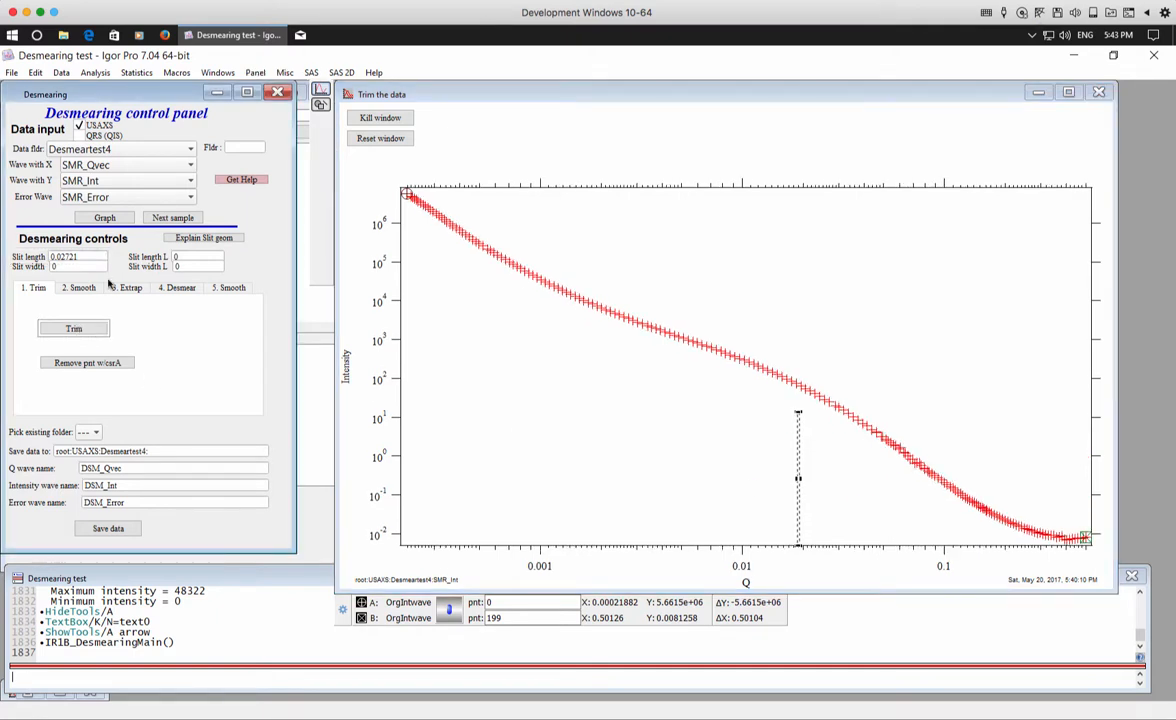
left_click(811, 445)
left_click_drag(835, 430, 548, 283)
left_click_drag(482, 267, 405, 187)
left_click(828, 388)
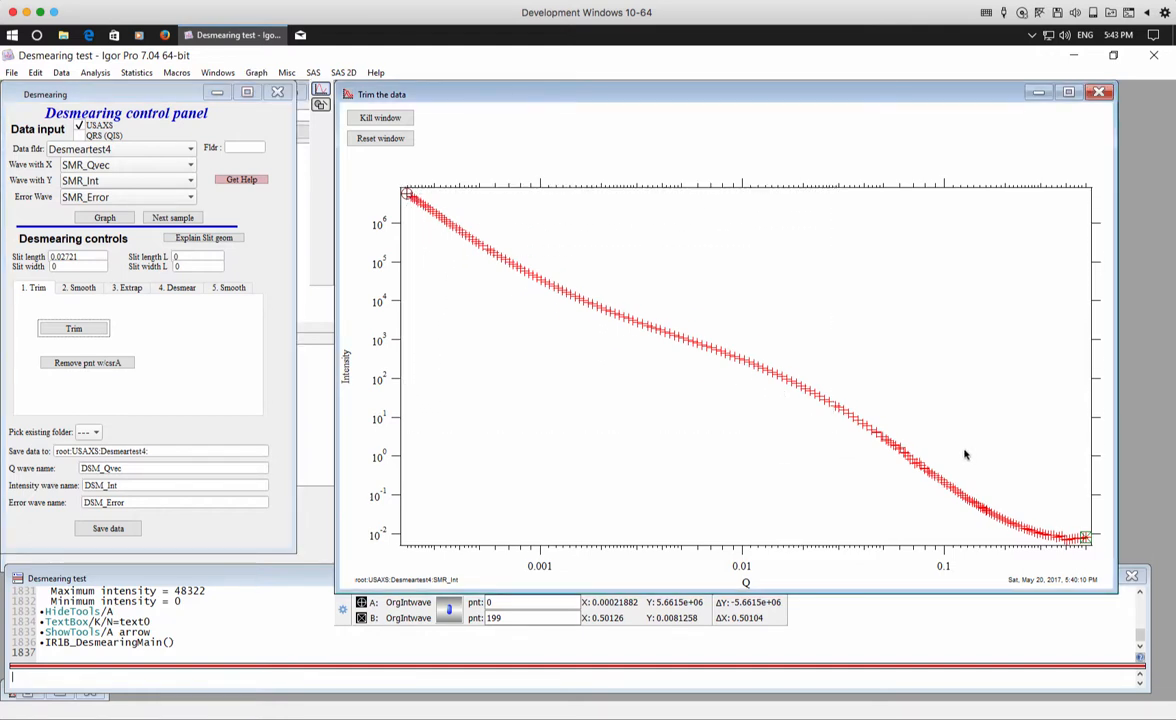
left_click_drag(839, 401, 1094, 545)
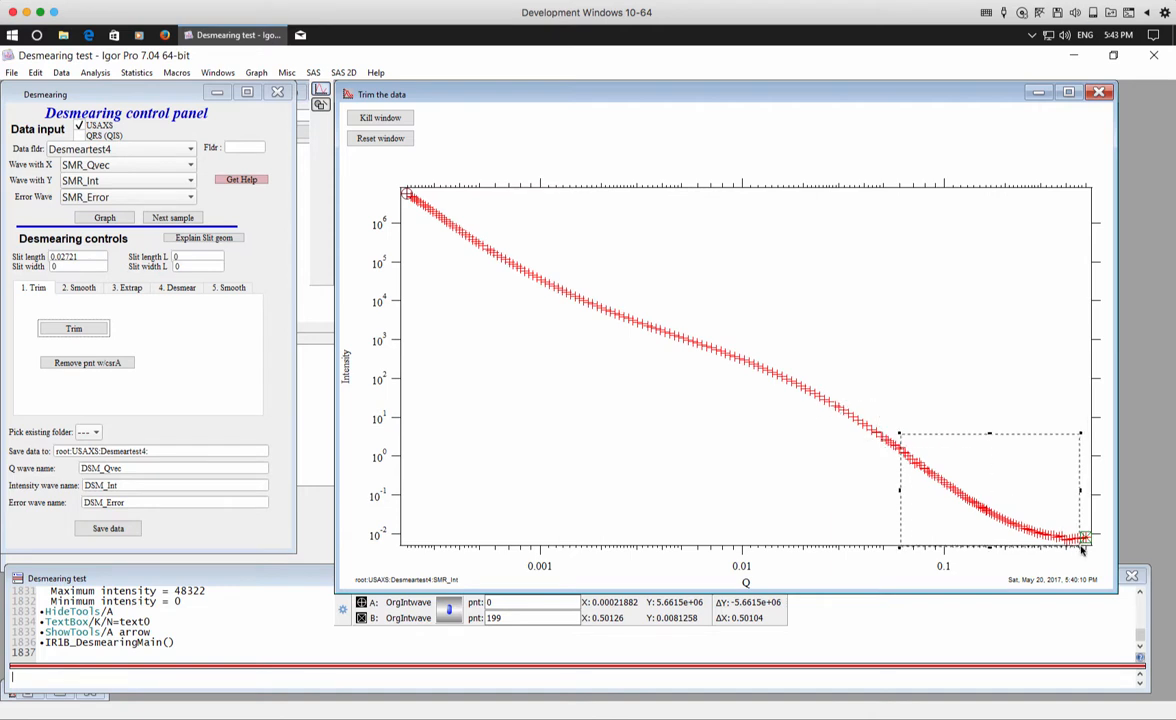
left_click(958, 421)
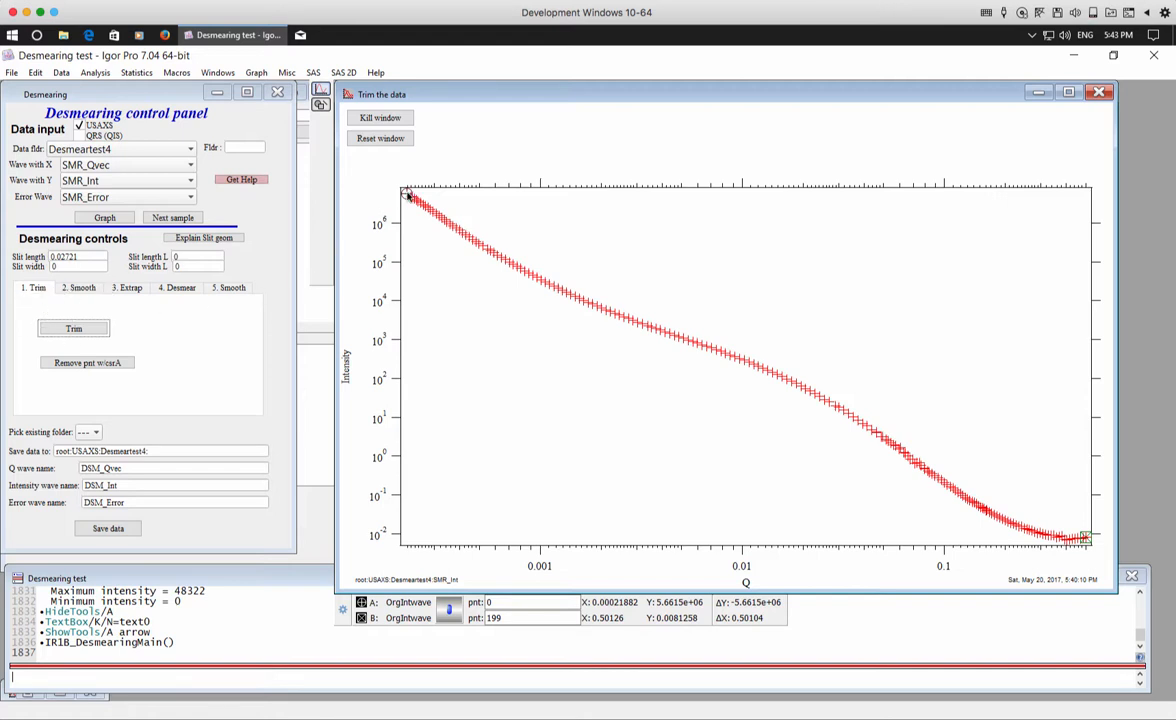
Move cursor A one point up in Q and trim the lowest-Q point from the data.
left_click_drag(407, 194, 412, 198)
left_click(74, 330)
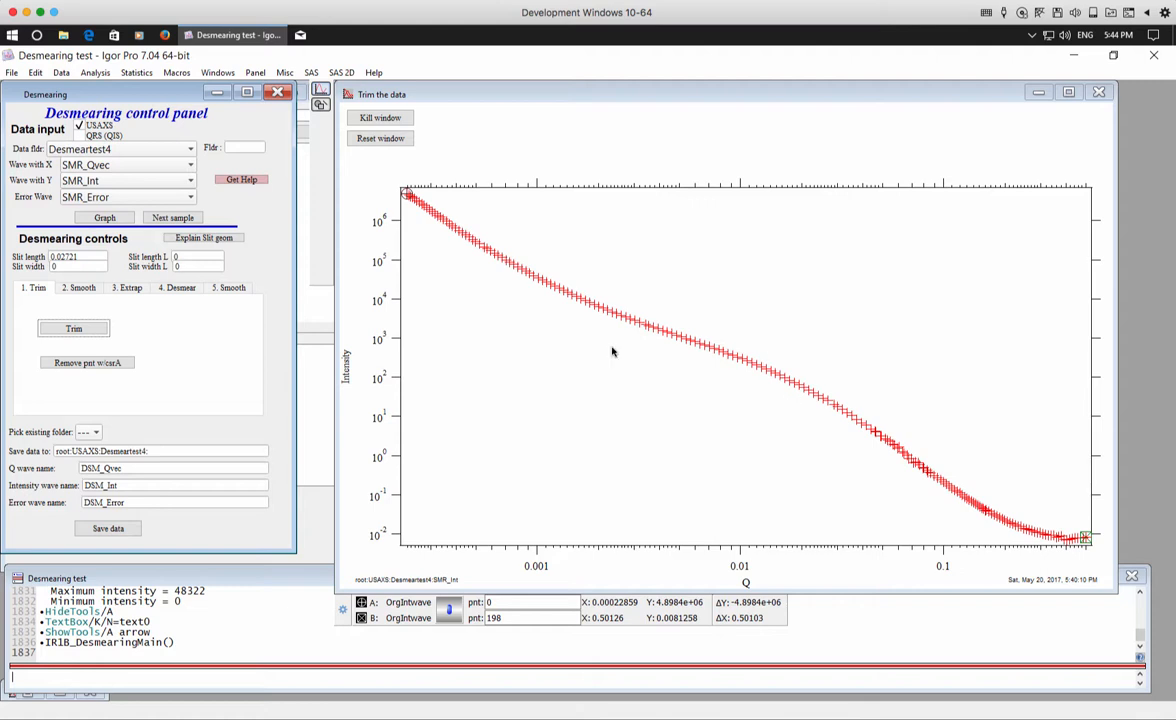
Skip smoothing, proceed to the background extrapolation stage, and bring its graph window fully into view.
left_click(92, 288)
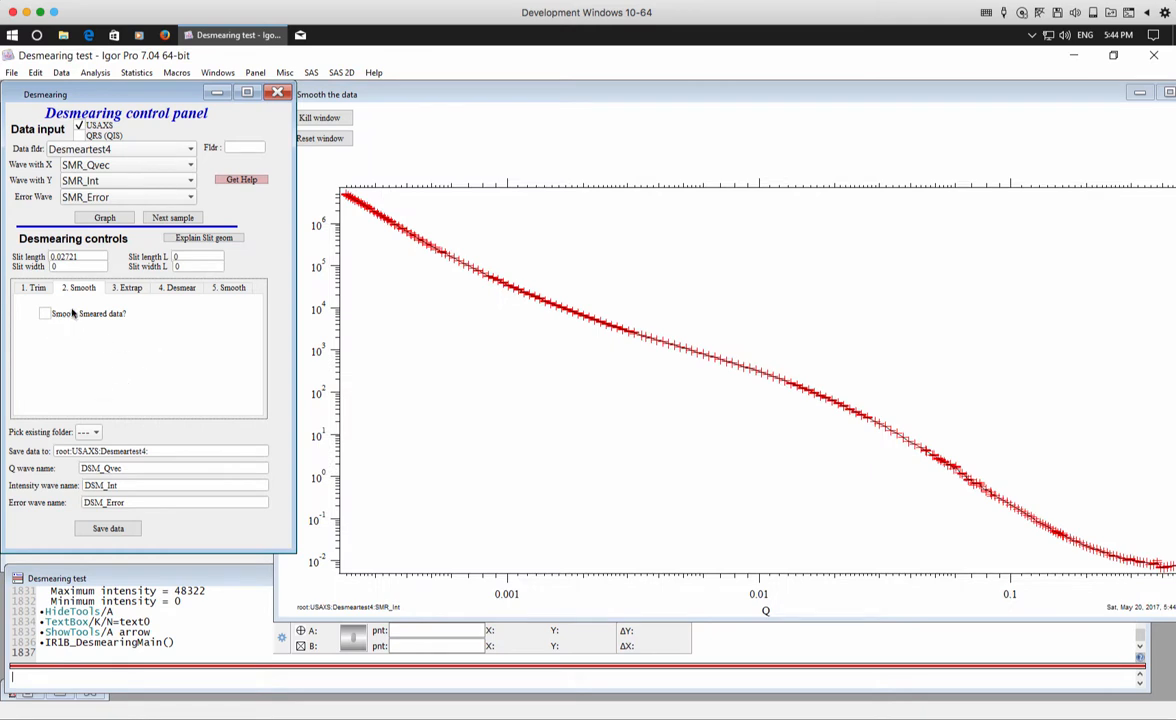
left_click(125, 288)
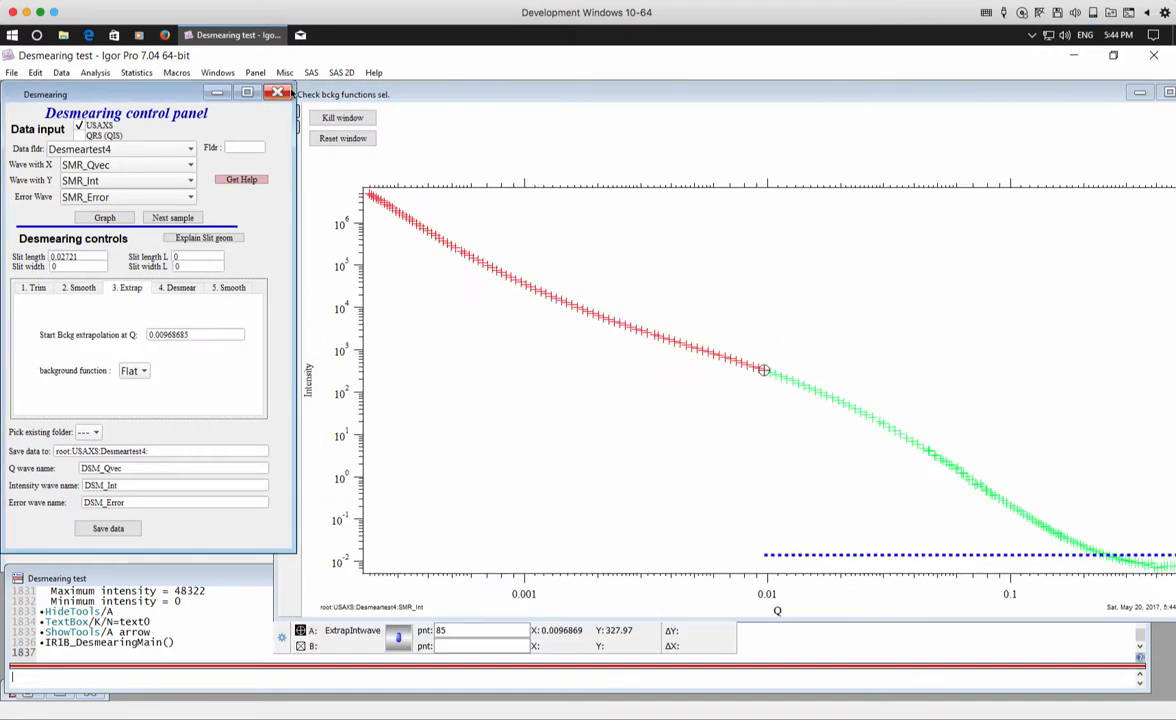
left_click(358, 90)
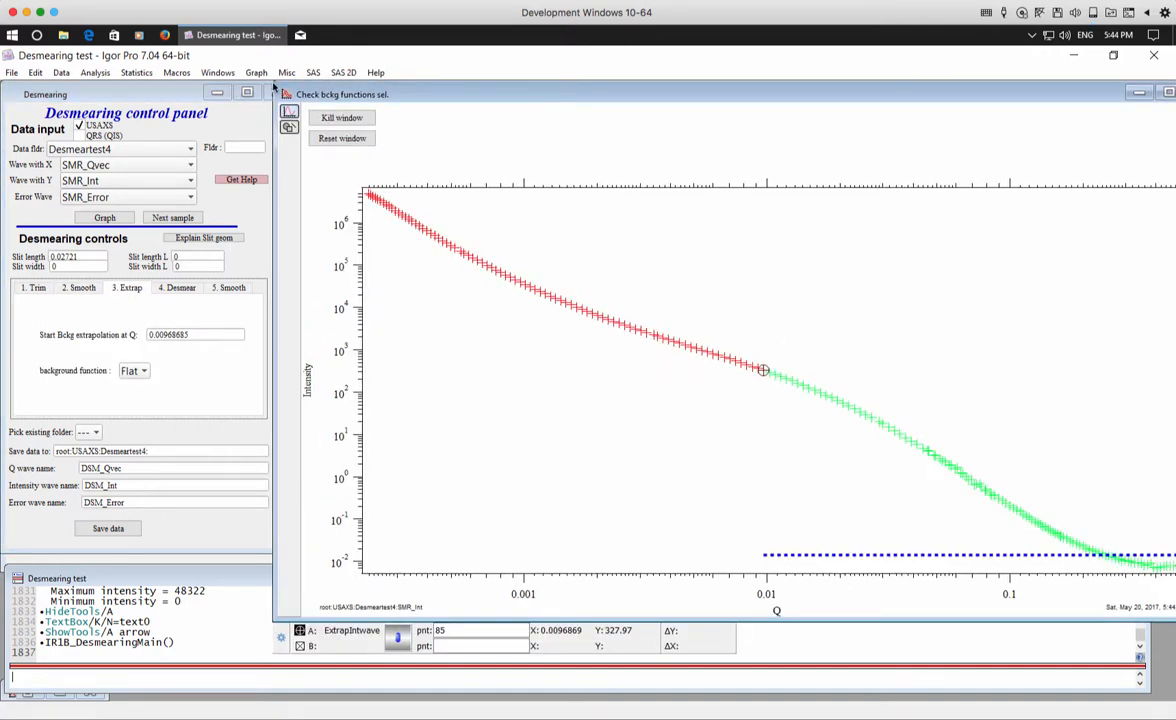
left_click_drag(274, 88, 358, 118)
left_click_drag(508, 126, 447, 96)
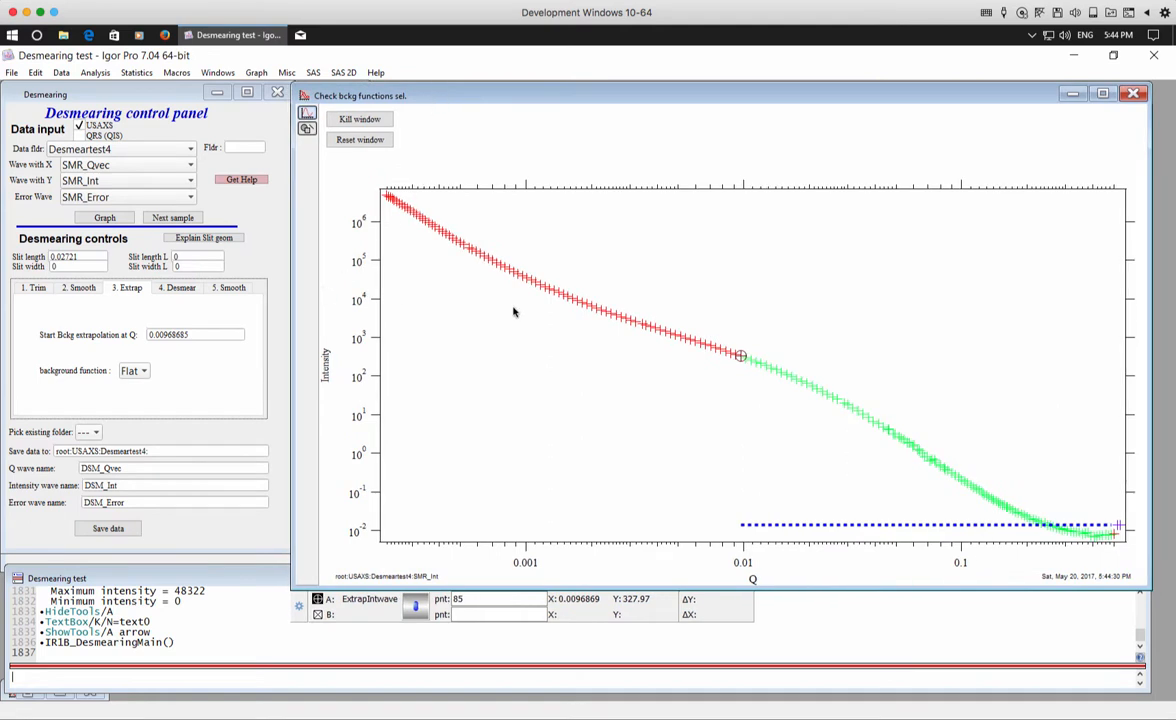
Set the background extrapolation function to PowerLaw w flat, starting at Q 0.0897729.
left_click(935, 463)
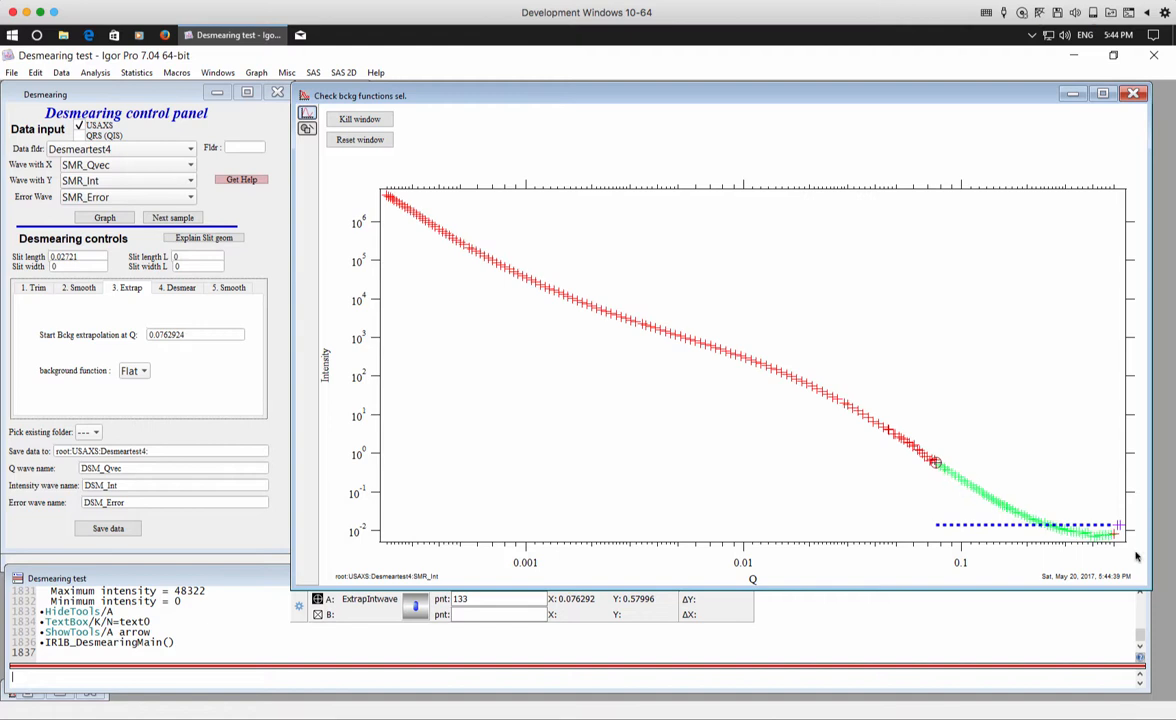
left_click(145, 371)
left_click(135, 371)
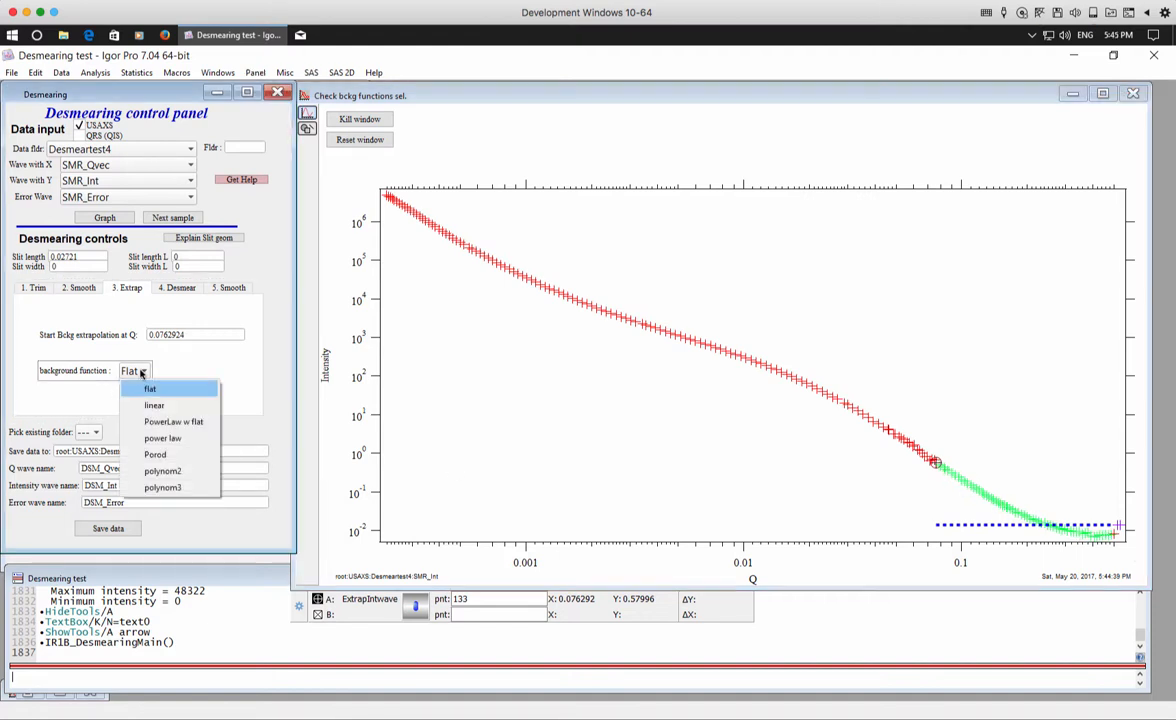
left_click(153, 421)
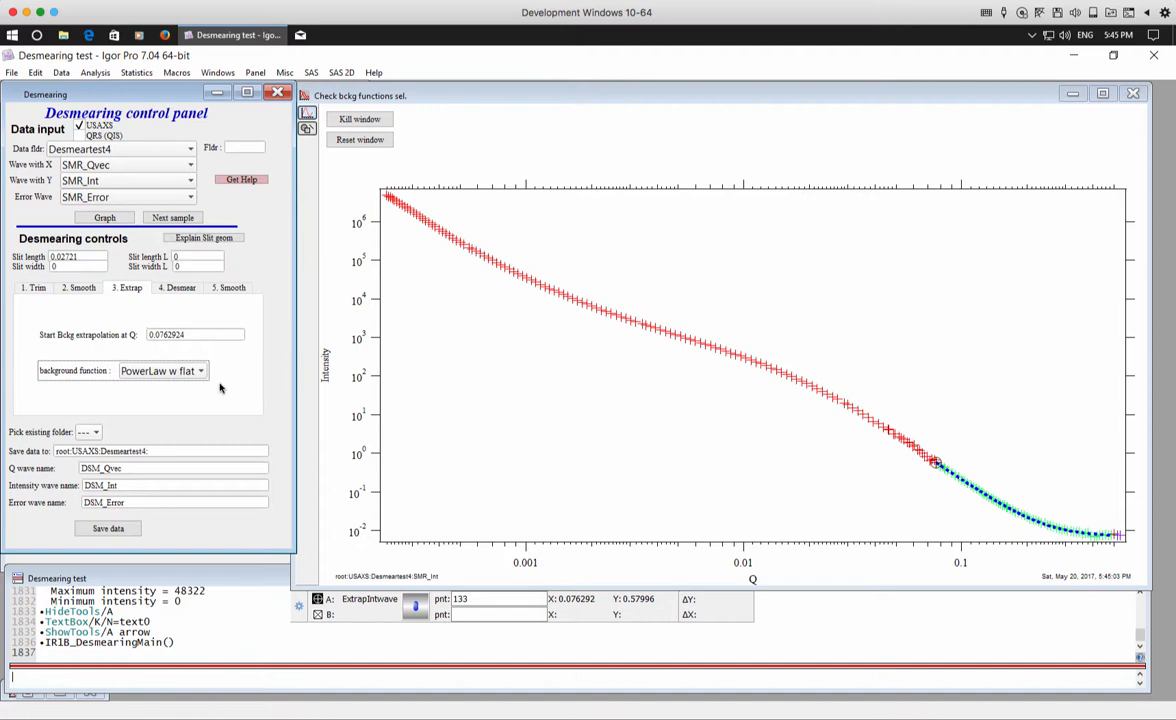
left_click_drag(935, 463, 952, 474)
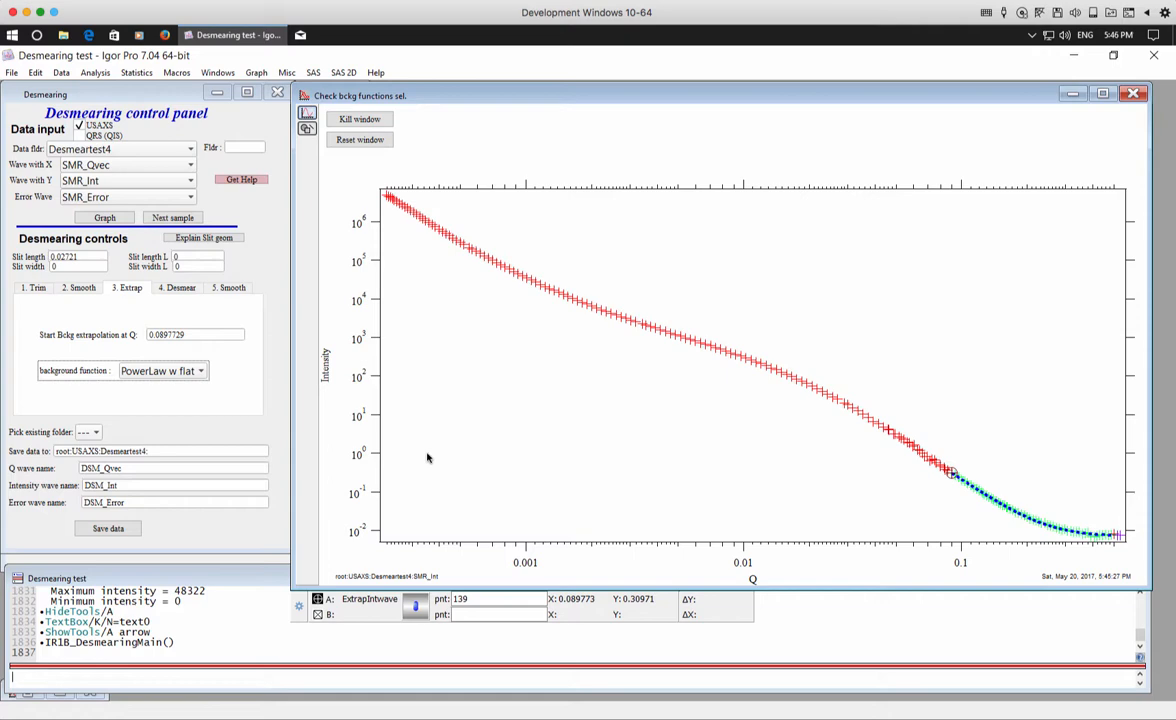
Desmear the data with the fast method for five iterations plus two single ones, and save the desmeared data.
left_click(182, 290)
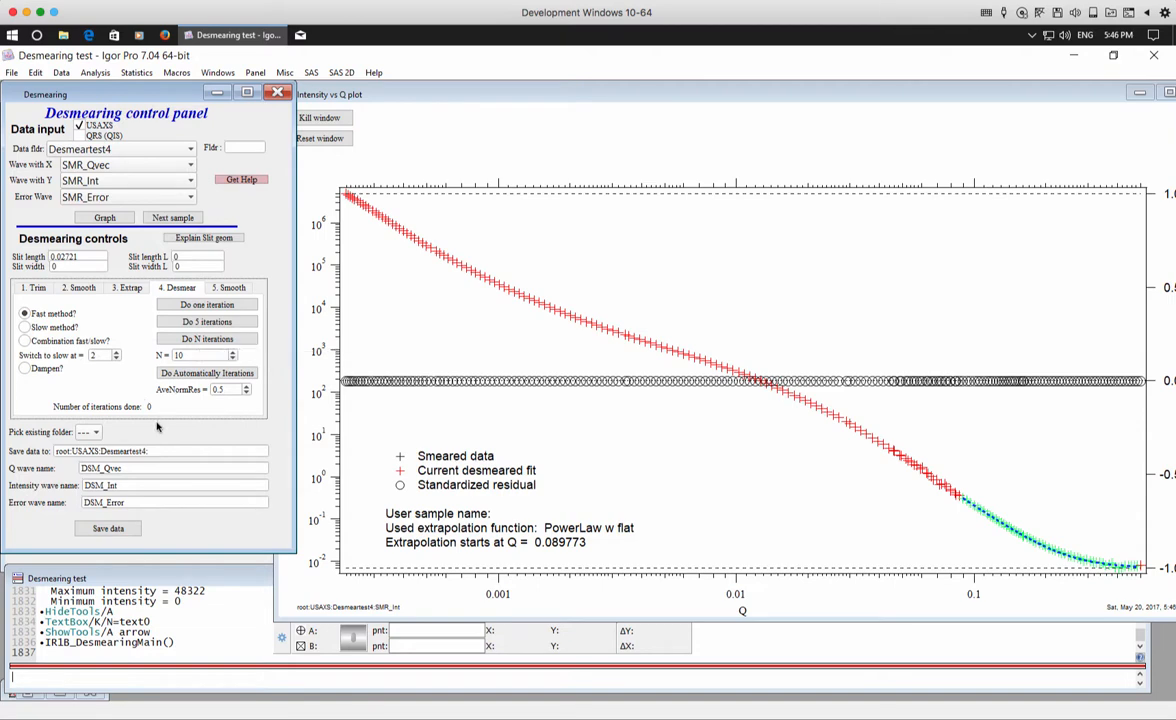
left_click(205, 321)
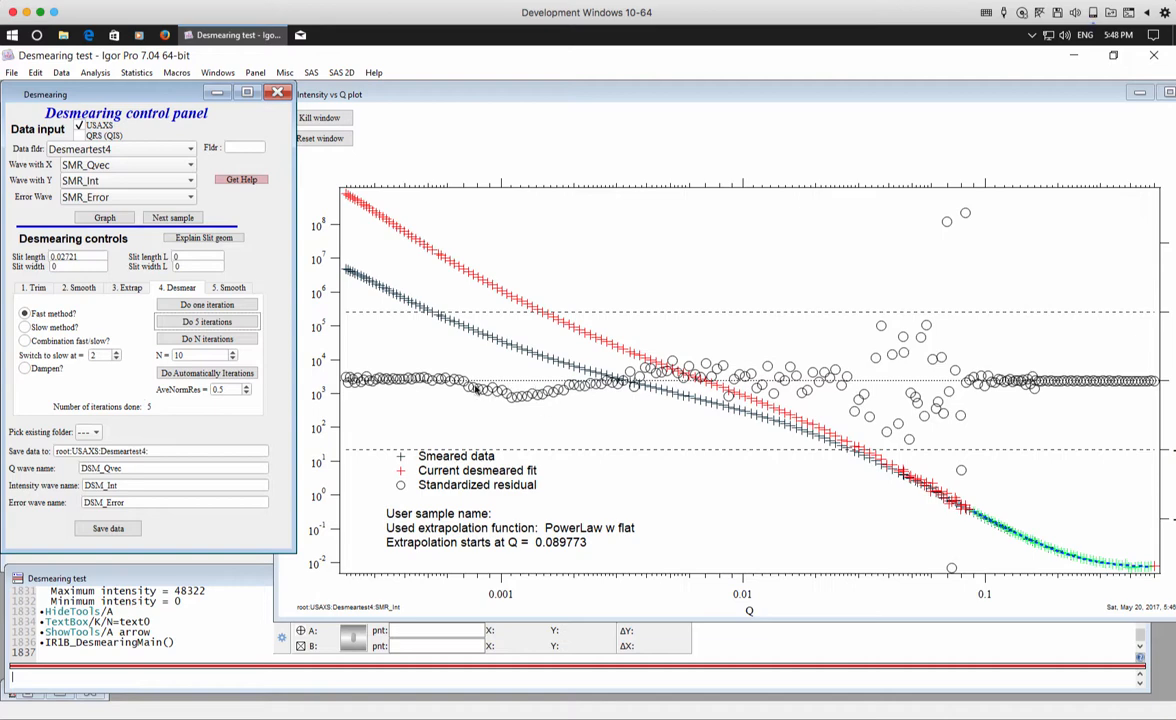
left_click(209, 305)
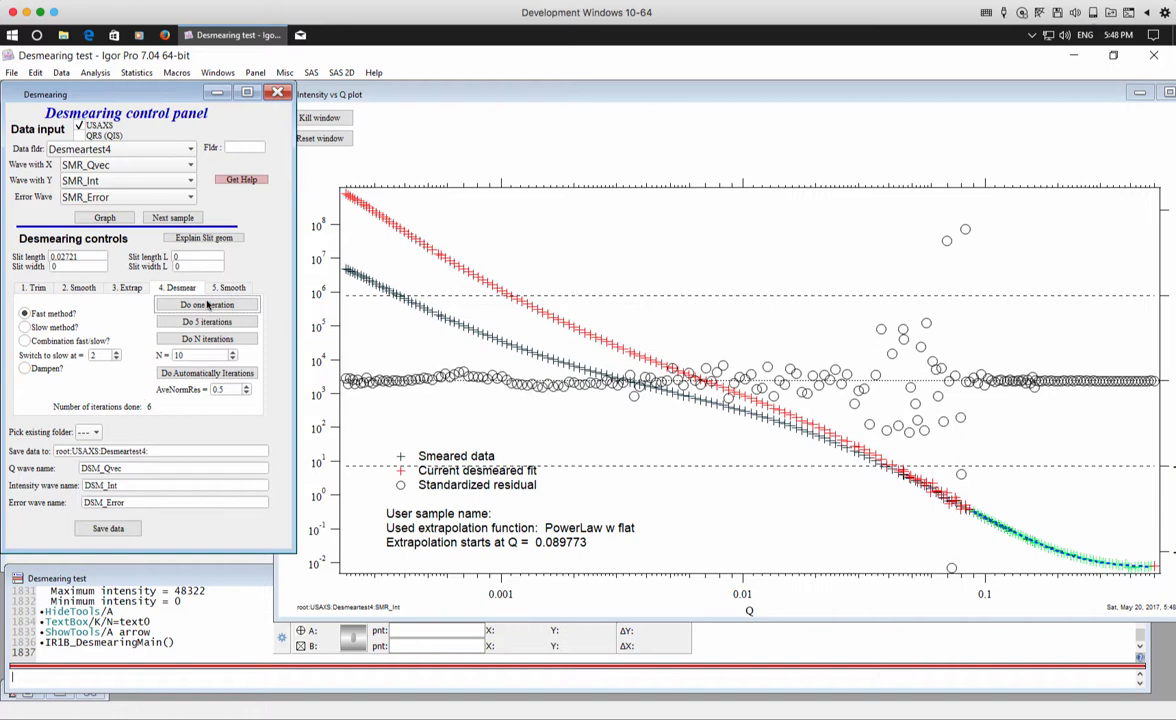
left_click(208, 305)
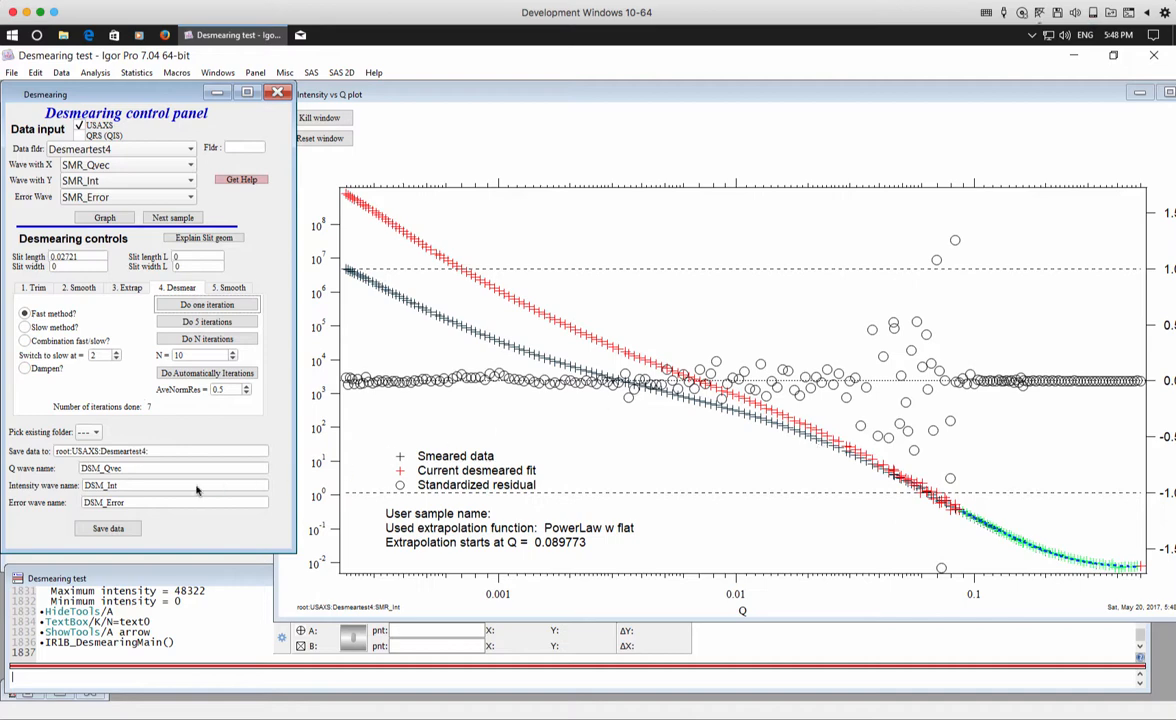
left_click(116, 530)
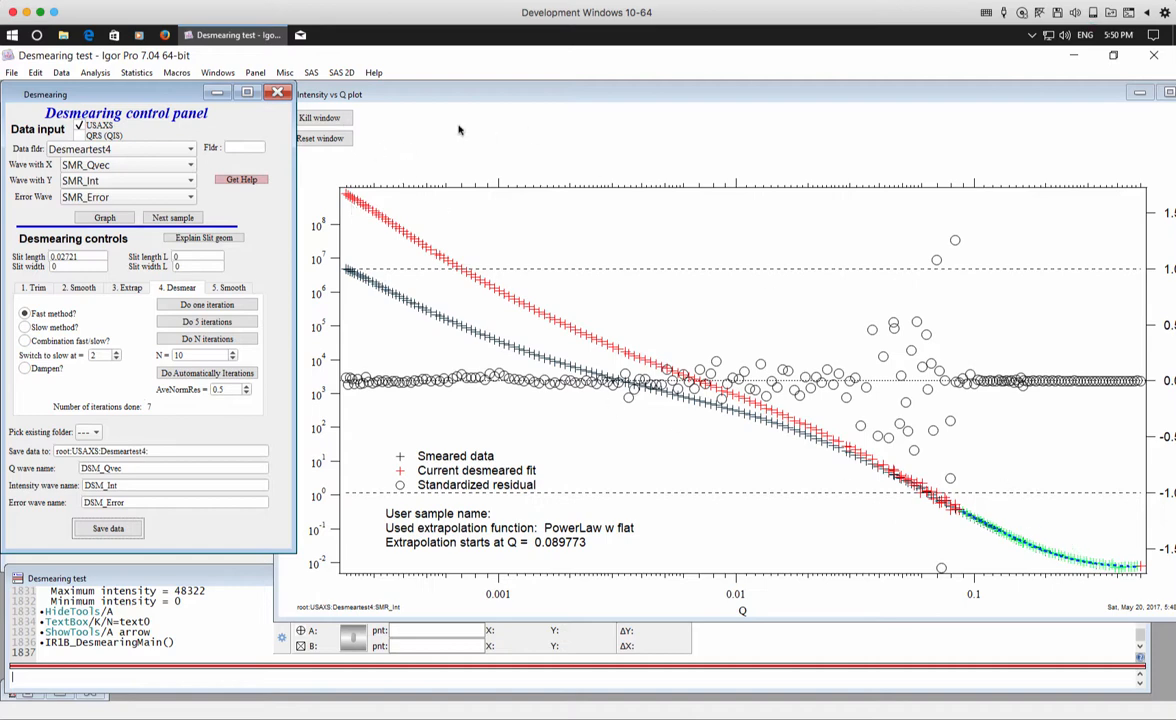
Choose the USAXS data in the Desmeartest6 folder as desmearing input and graph it.
left_click(265, 229)
left_click(155, 150)
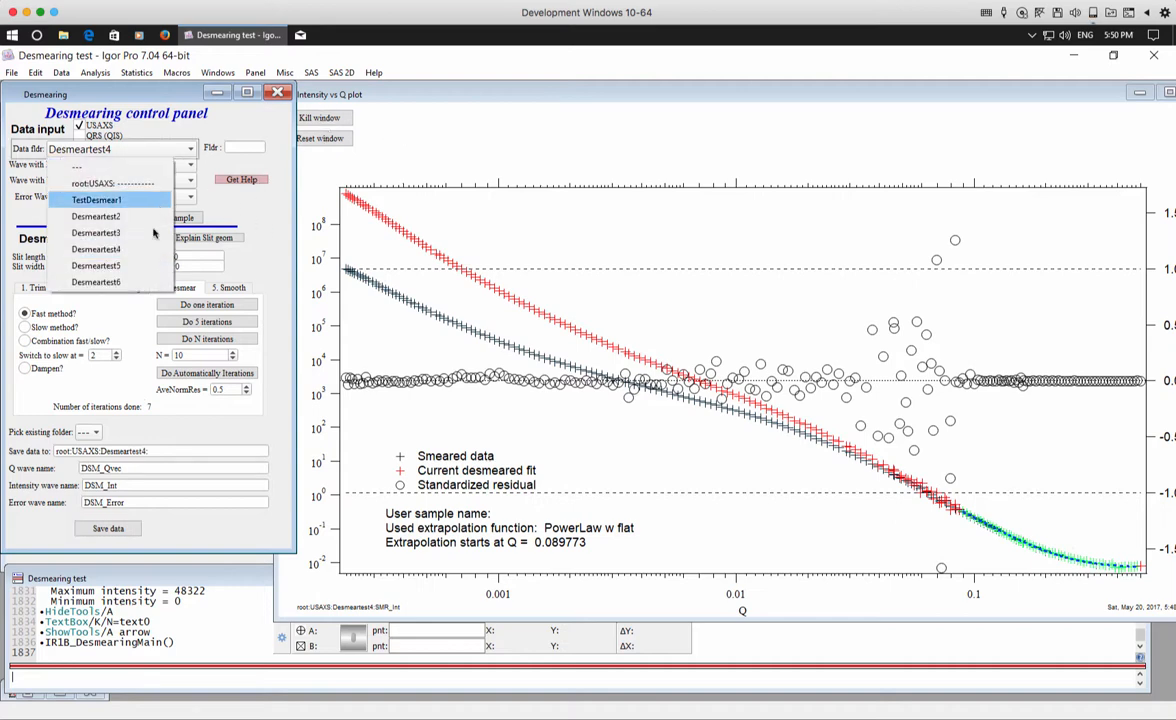
left_click(145, 280)
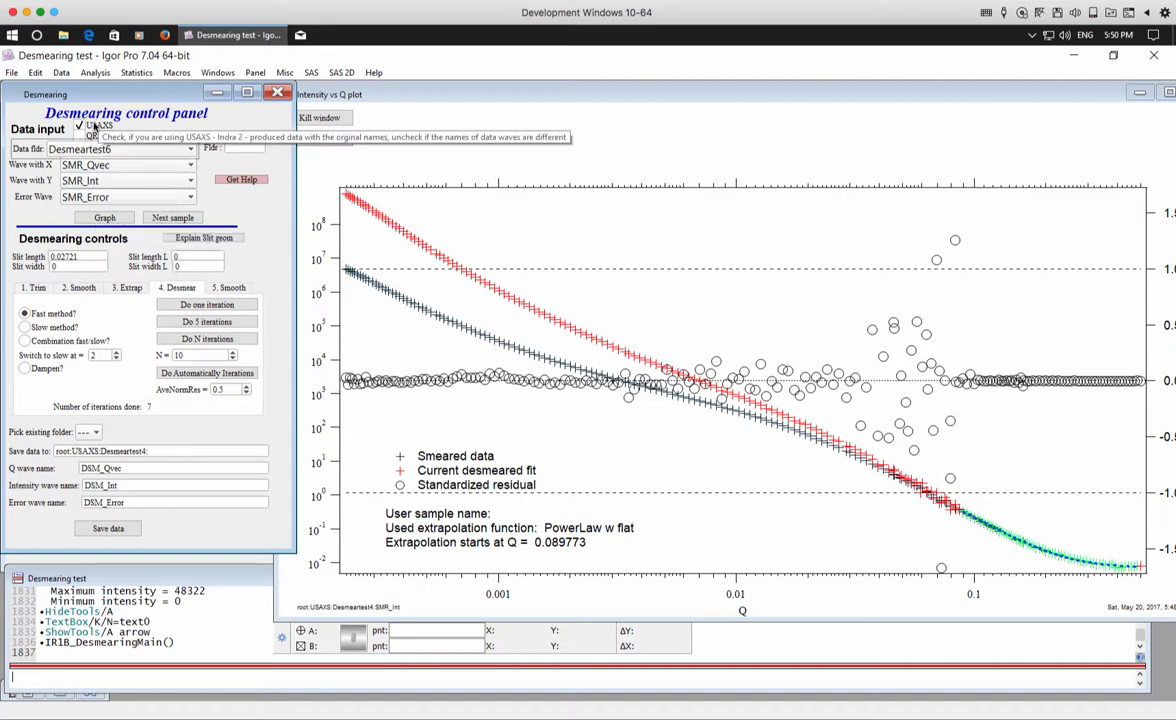
left_click(107, 219)
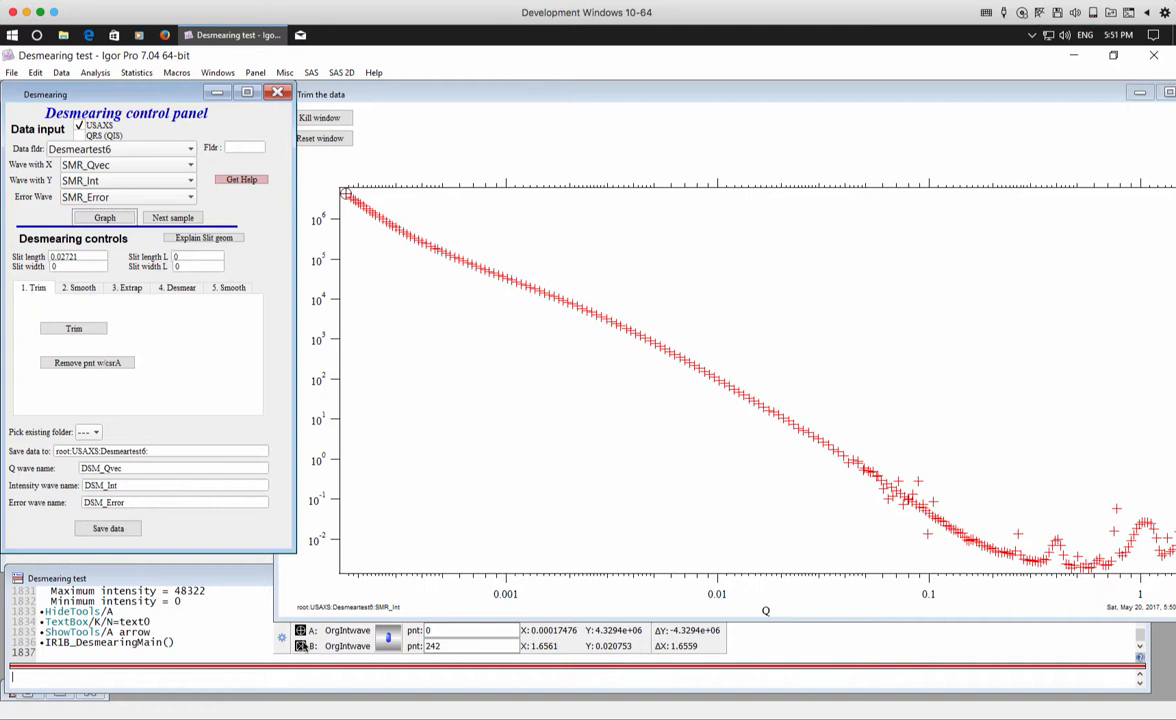
Place cursor B on point 190, before the high-Q peaks, trim the data there, and bring the graph window fully into view.
left_click(281, 594)
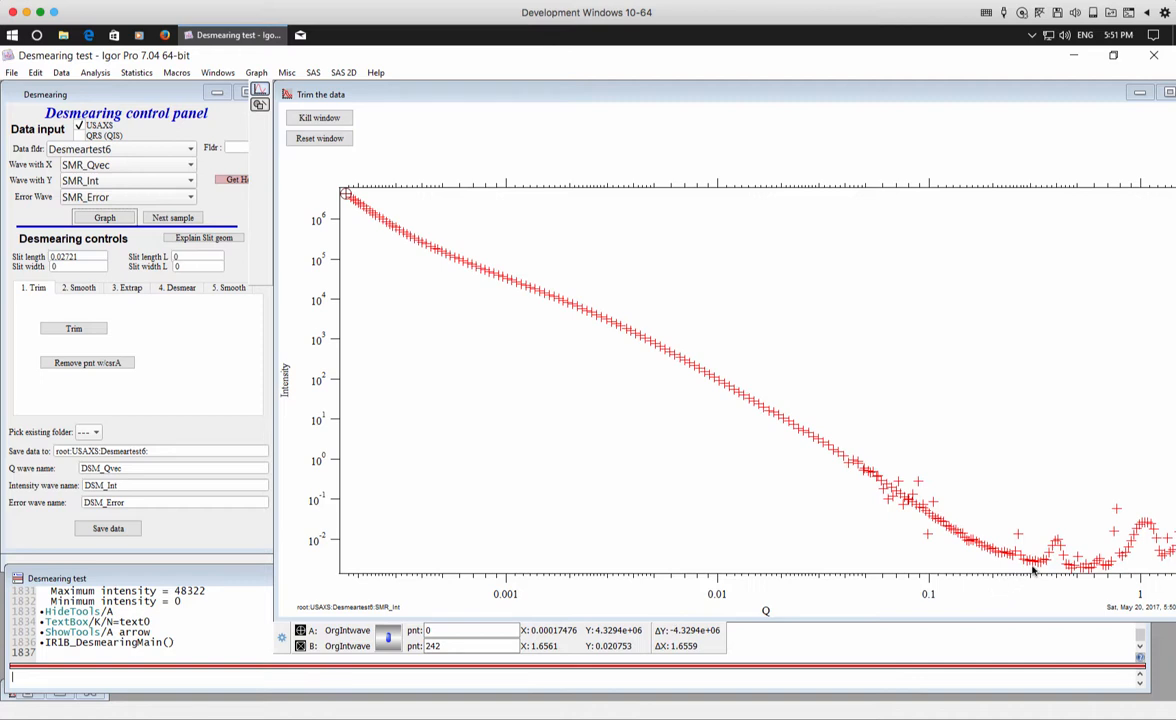
left_click_drag(1044, 564, 1042, 562)
left_click(74, 328)
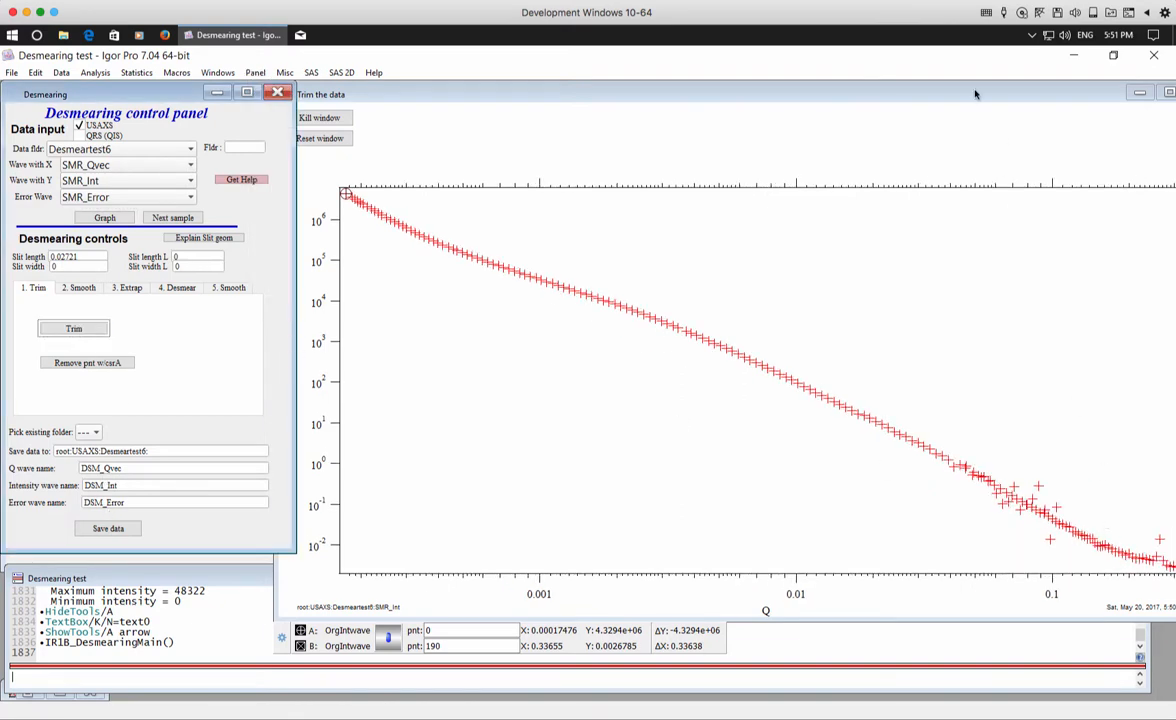
double_click(898, 92)
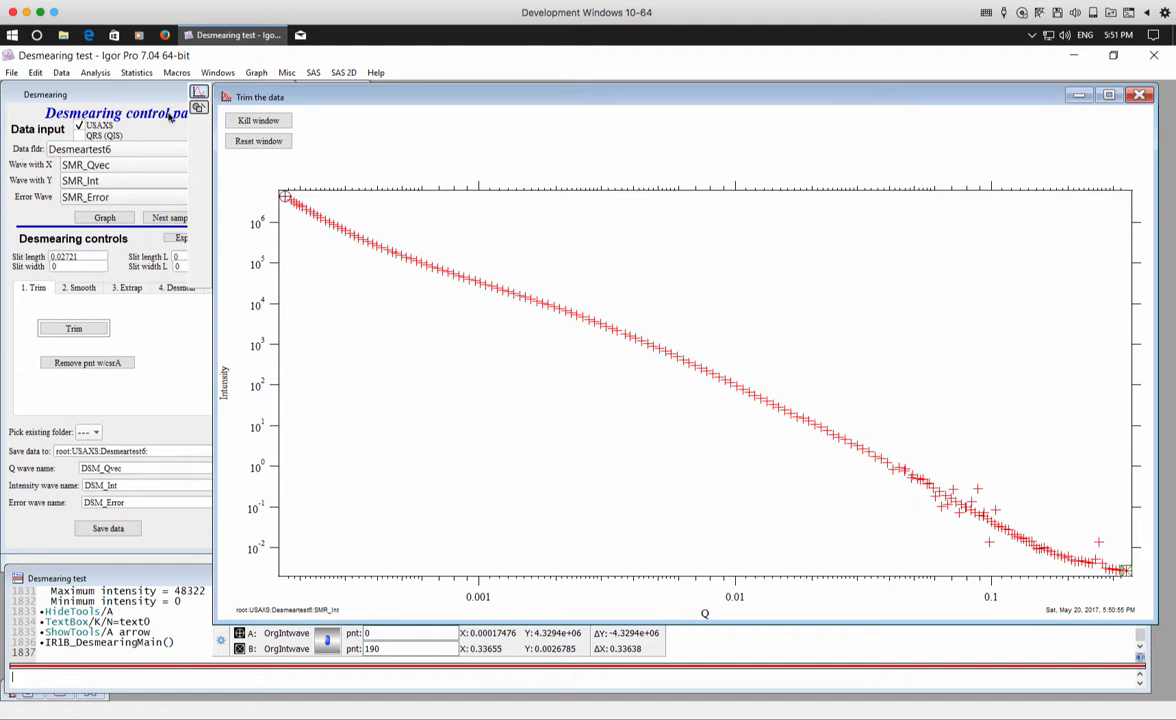
left_click(133, 88)
left_click(230, 580)
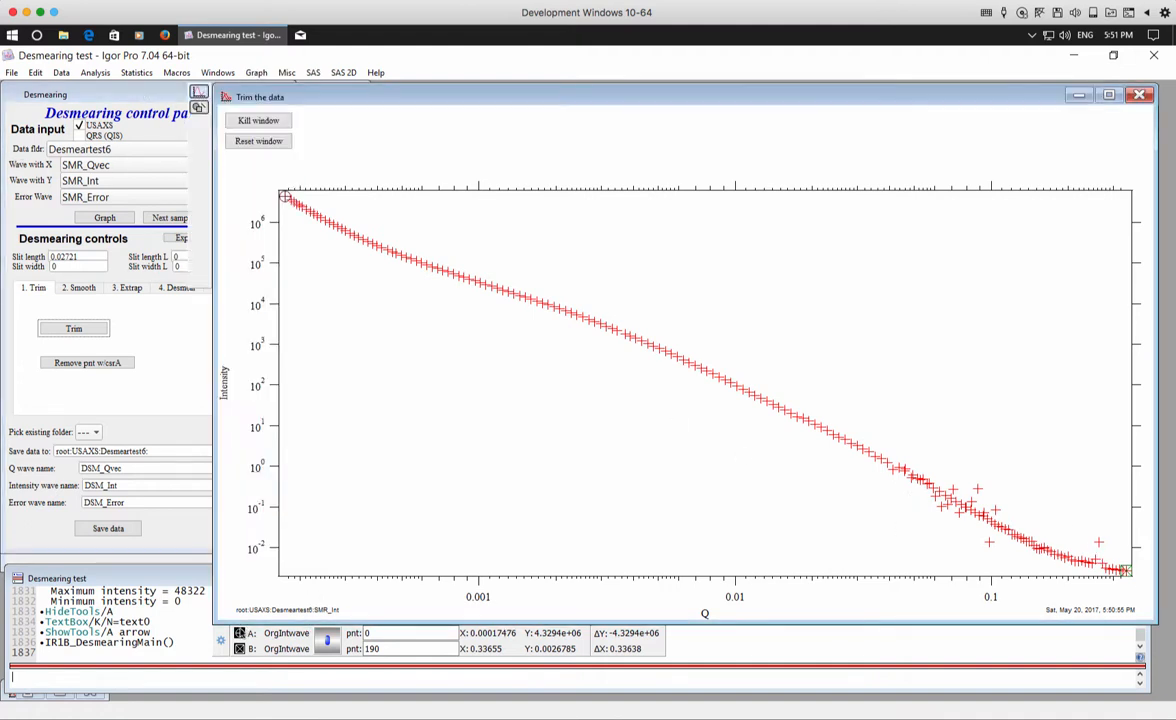
Take cursor B off the graph and remove the outlier at point 140, near Q 0.088, with cursor A.
left_click(977, 490)
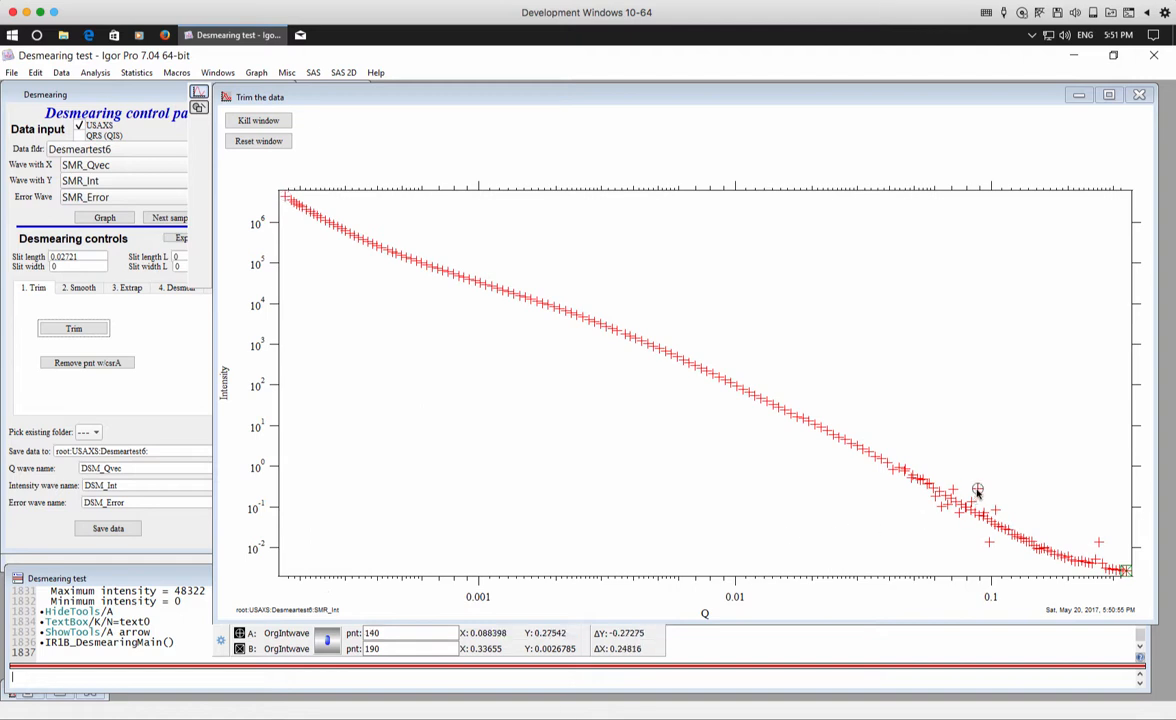
left_click(75, 364)
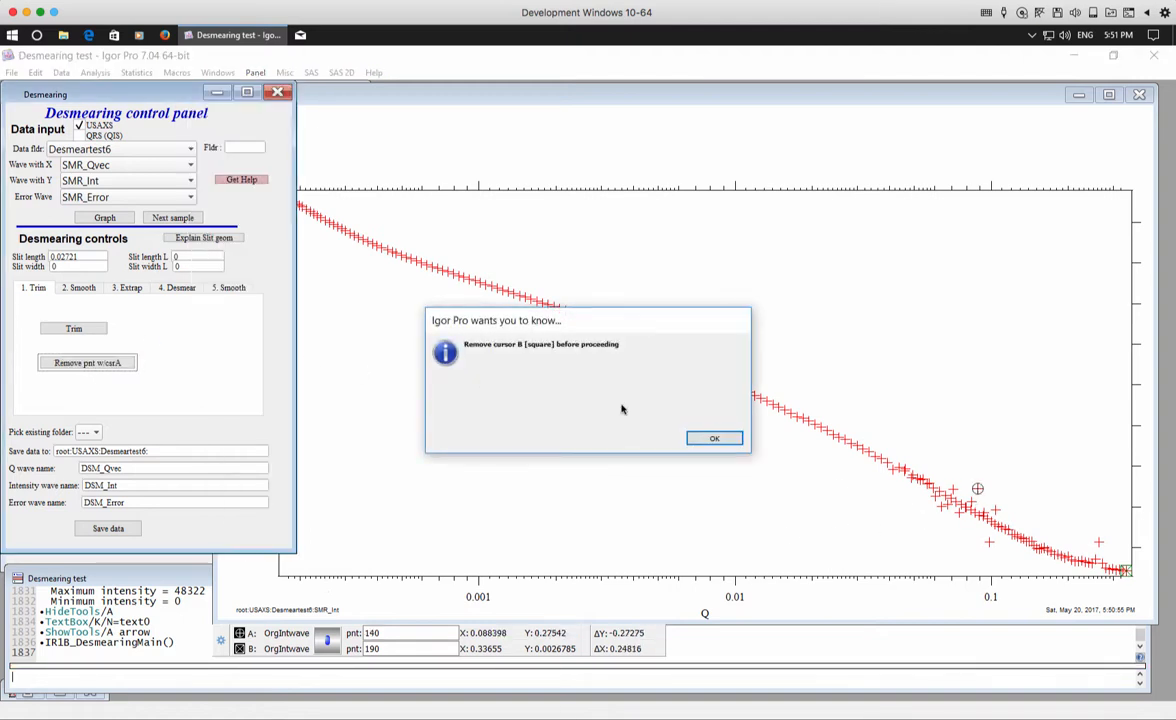
left_click(704, 438)
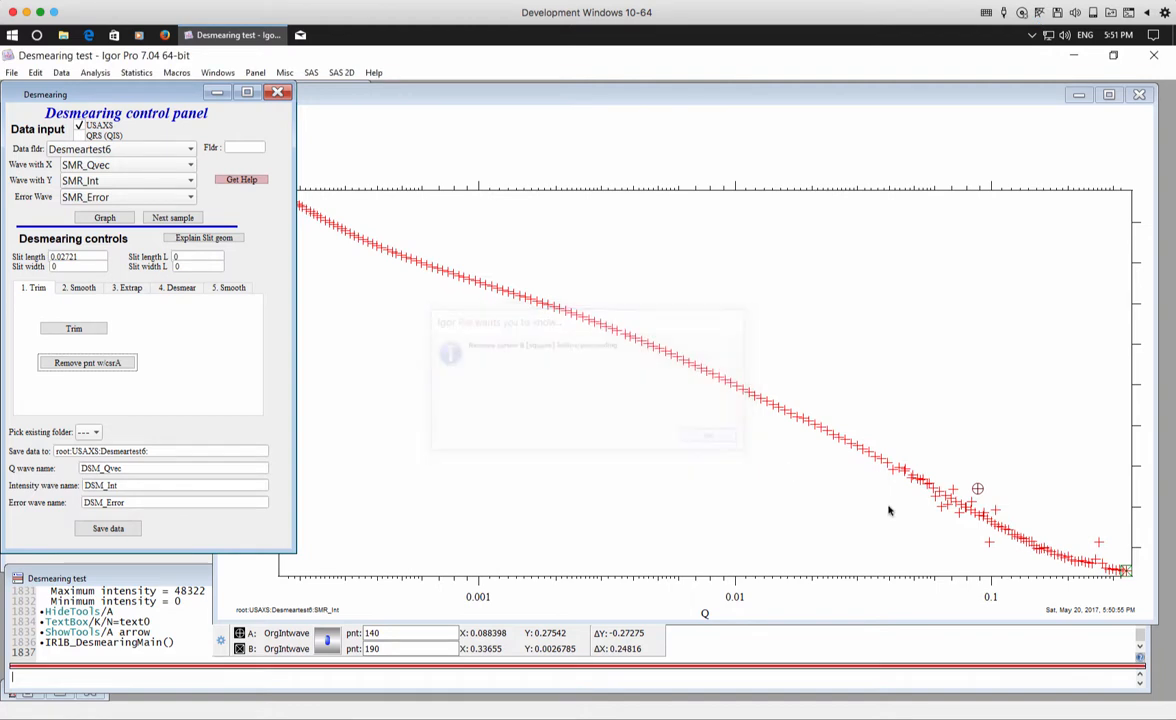
left_click(1124, 572)
left_click_drag(1162, 605, 1163, 606)
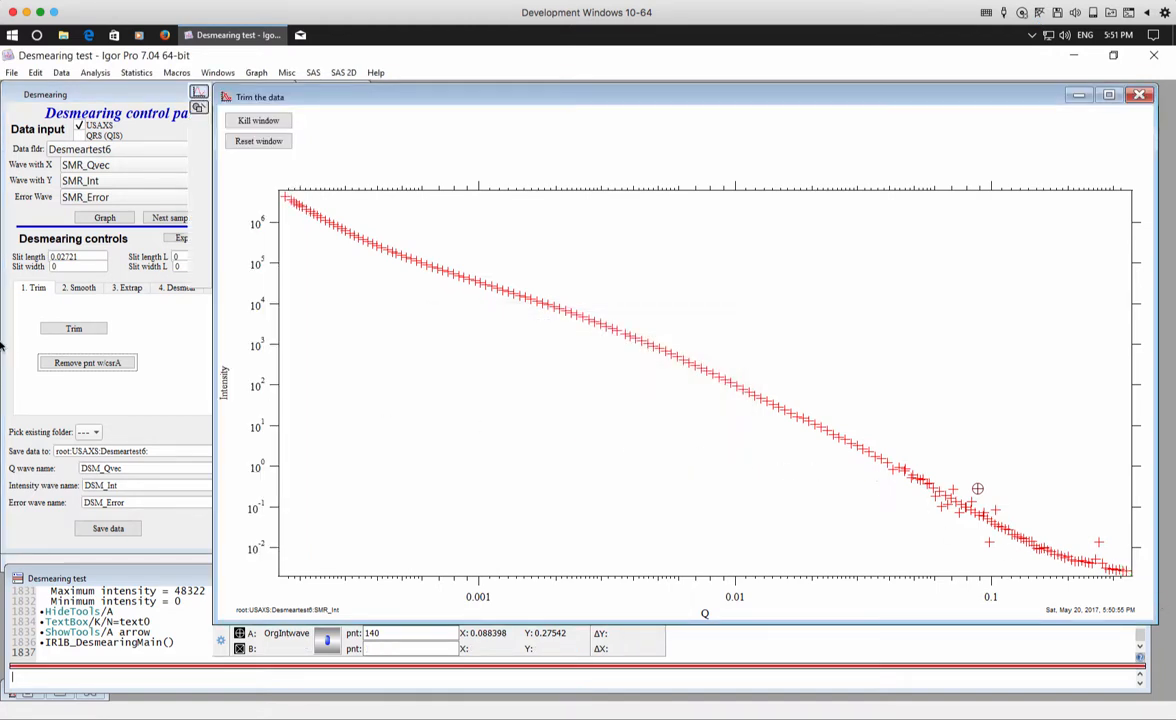
left_click(112, 386)
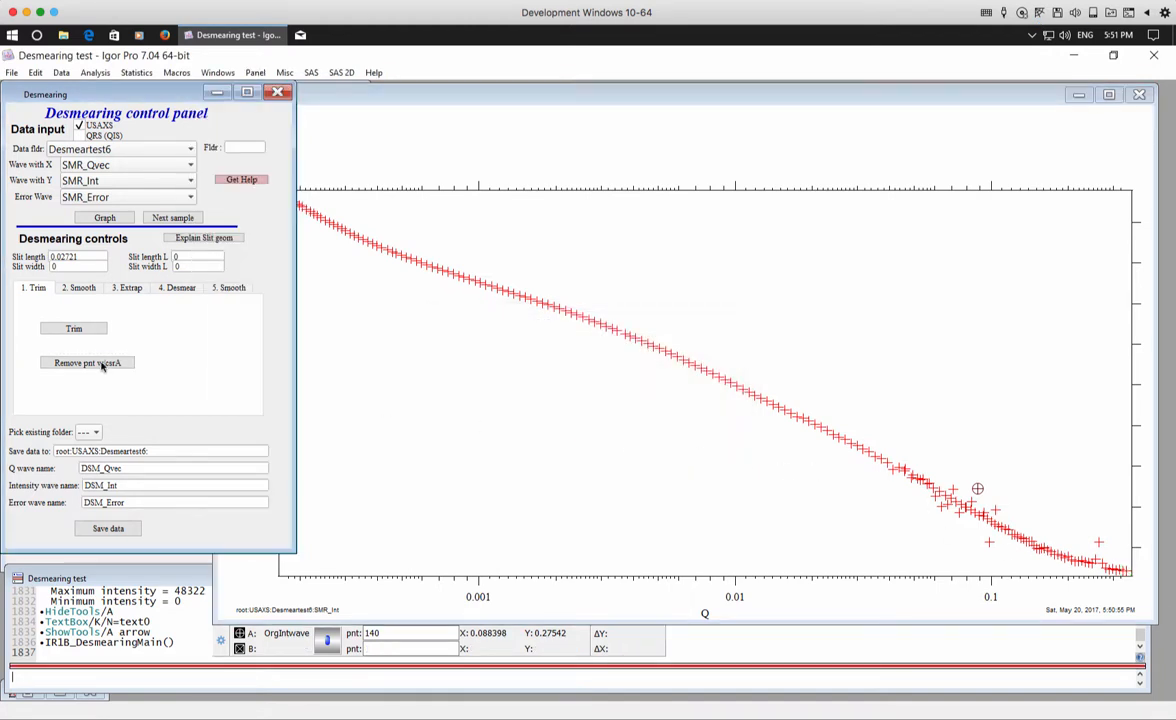
left_click(101, 365)
Remove the low outlier just below Q 0.1, then the high outliers at points 148 and 138, with cursor A.
left_click(982, 517)
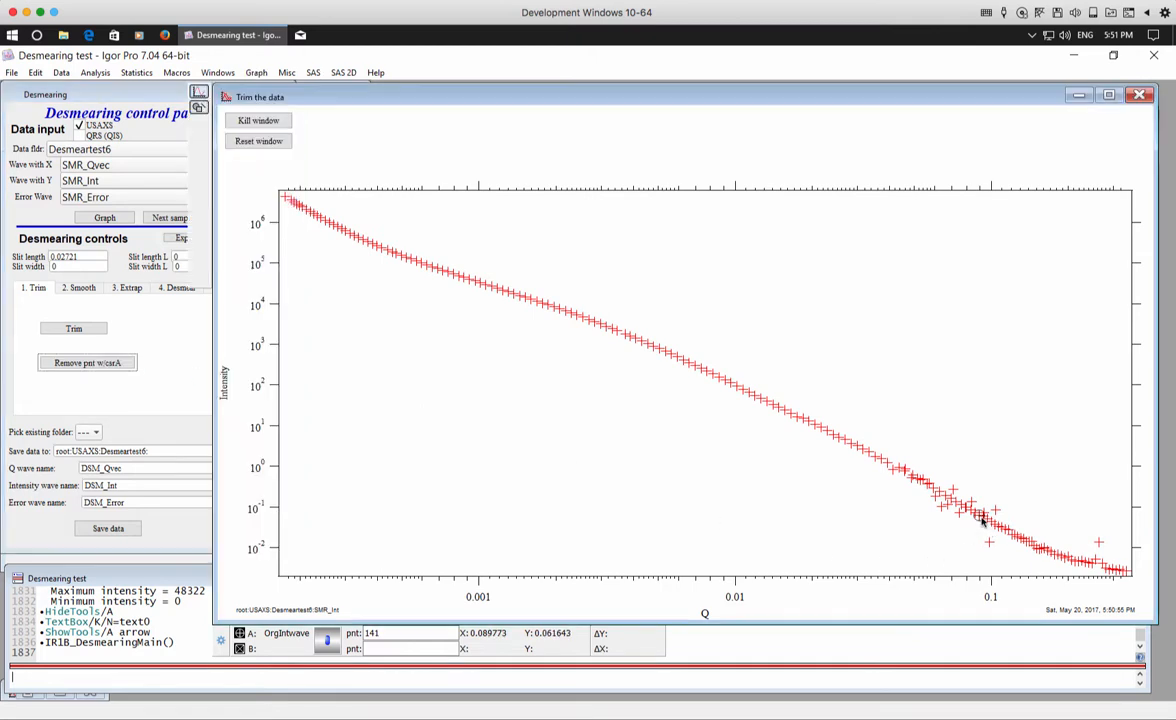
left_click(60, 338)
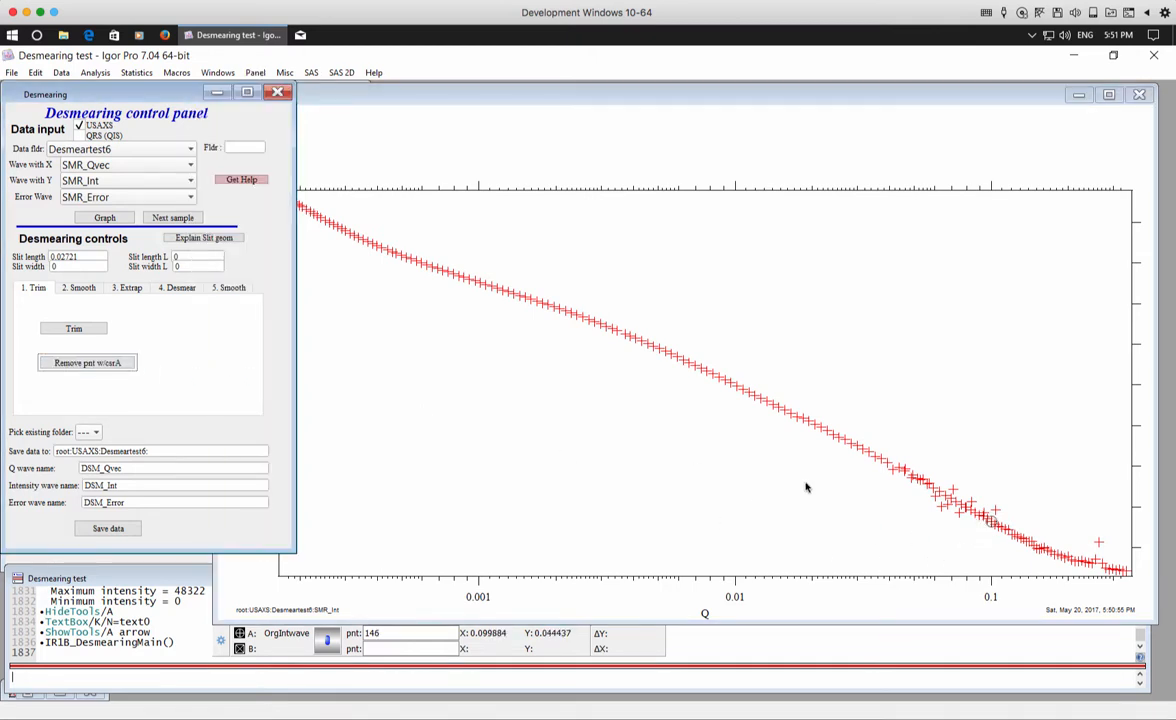
left_click(915, 481)
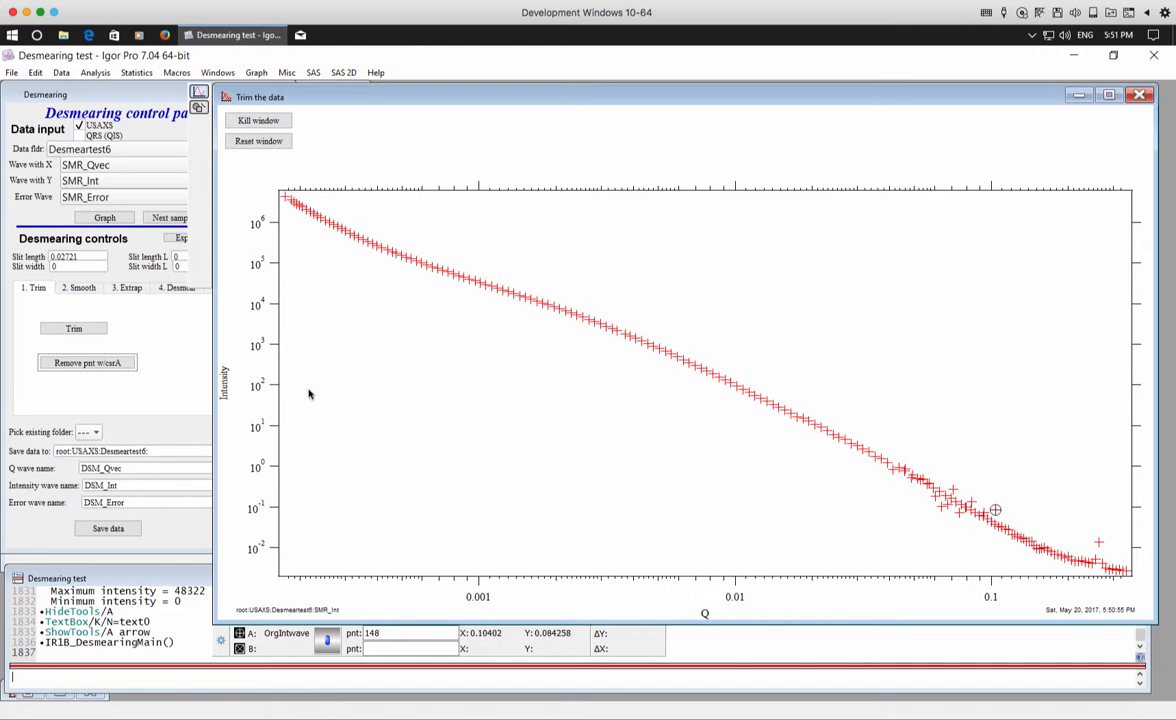
left_click(72, 336)
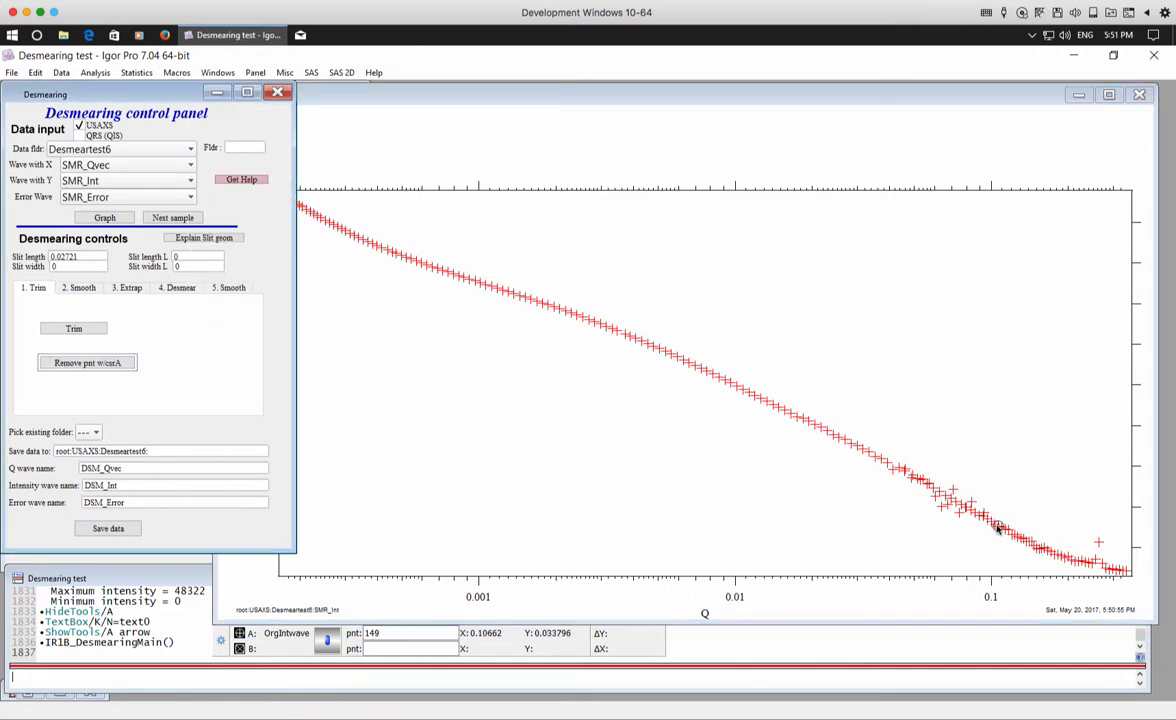
left_click_drag(997, 528, 970, 502)
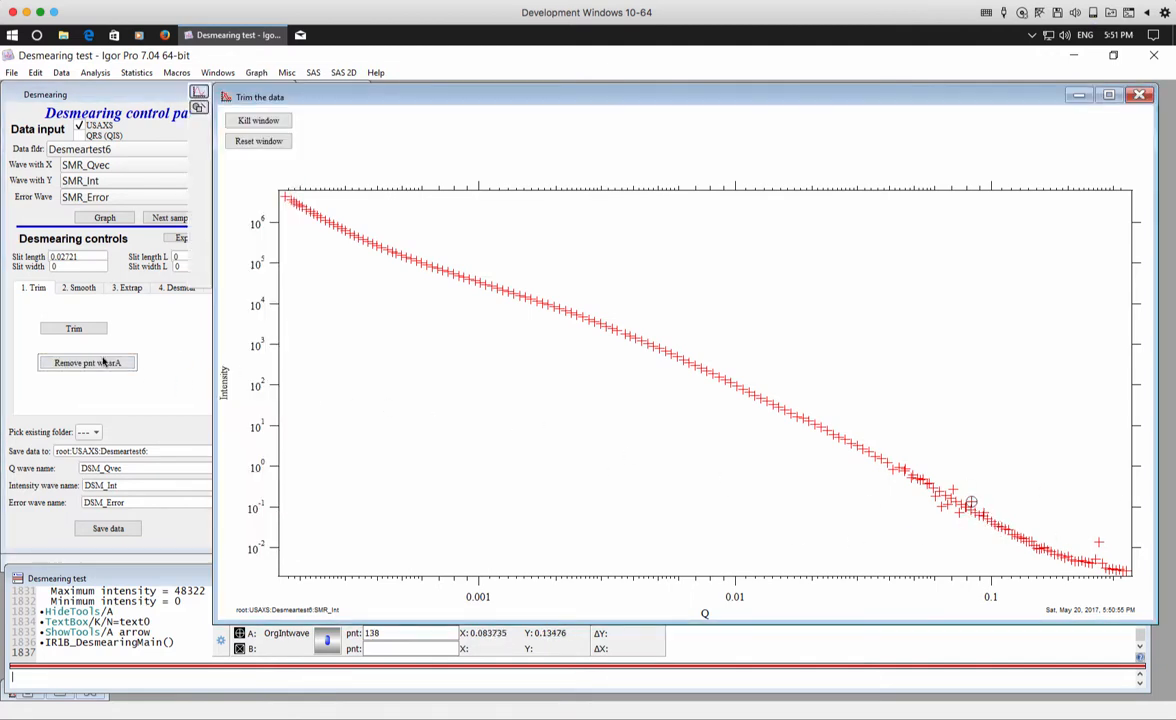
left_click(103, 362)
Remove the four stray points between about Q 0.06 and 0.08, one by one, with cursor A.
left_click(953, 493)
left_click_drag(975, 513, 953, 491)
left_click(88, 363)
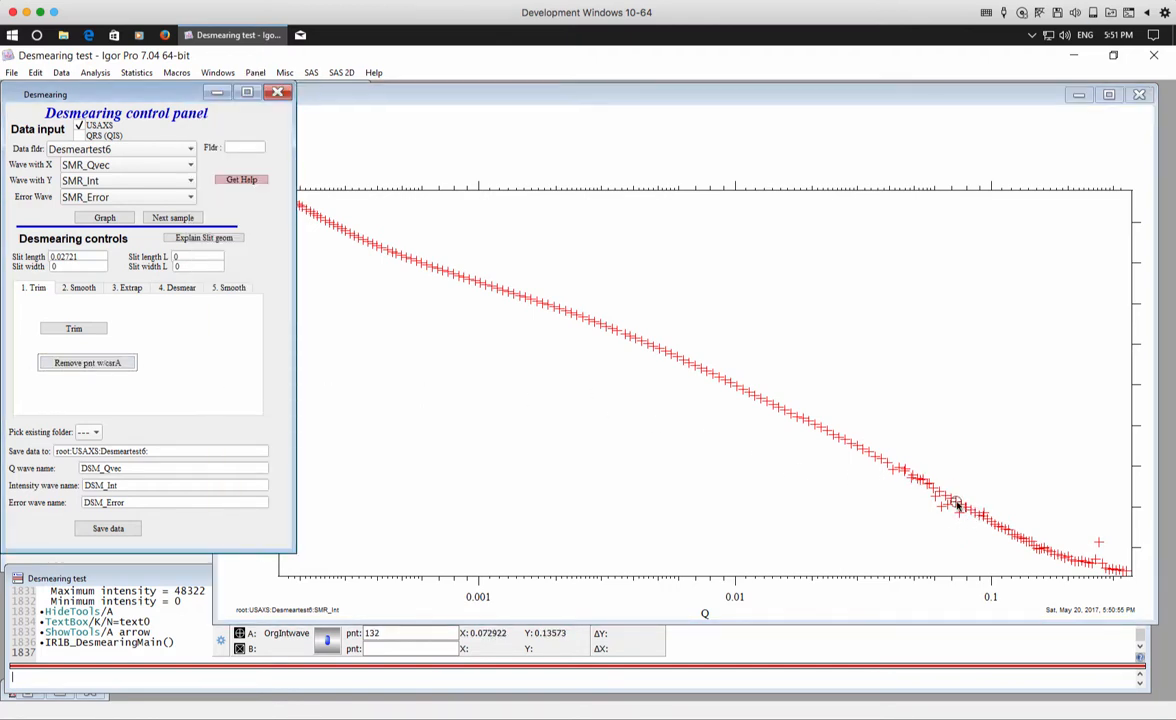
left_click_drag(957, 503, 951, 518)
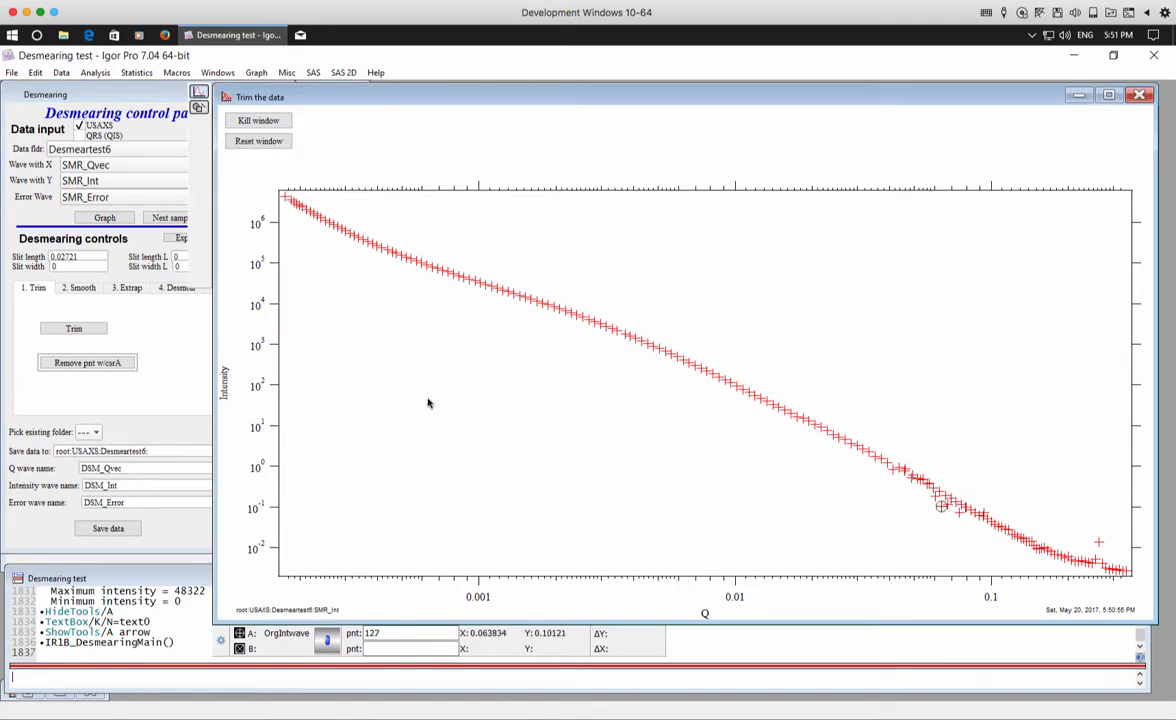
left_click(128, 366)
left_click(962, 524)
left_click(100, 363)
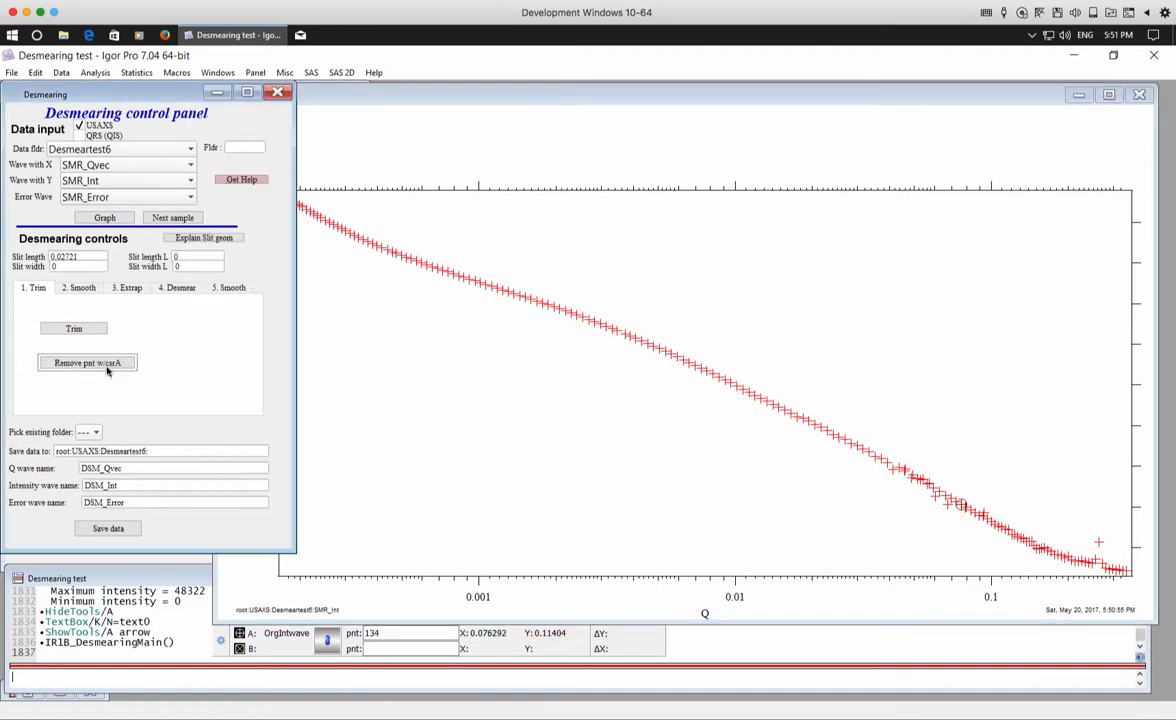
left_click_drag(960, 505, 947, 505)
left_click(78, 361)
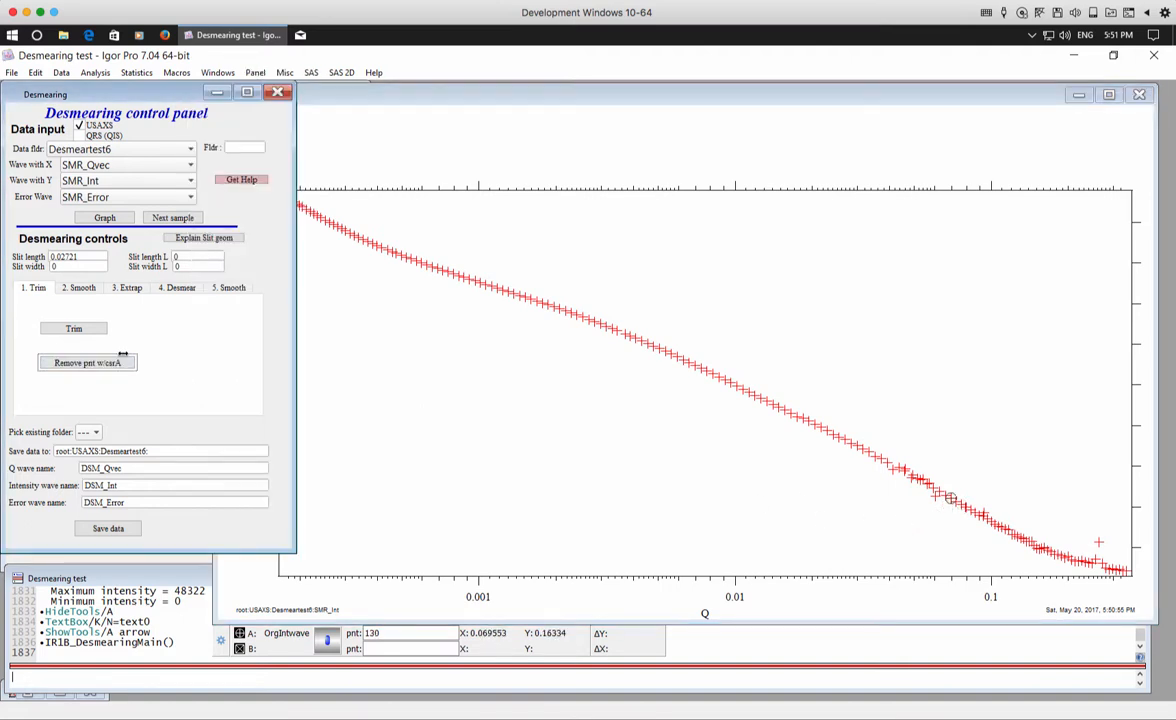
Remove the high outlier near Q 0.26 and the slightly raised points around it, one by one, with cursor A.
left_click(951, 498)
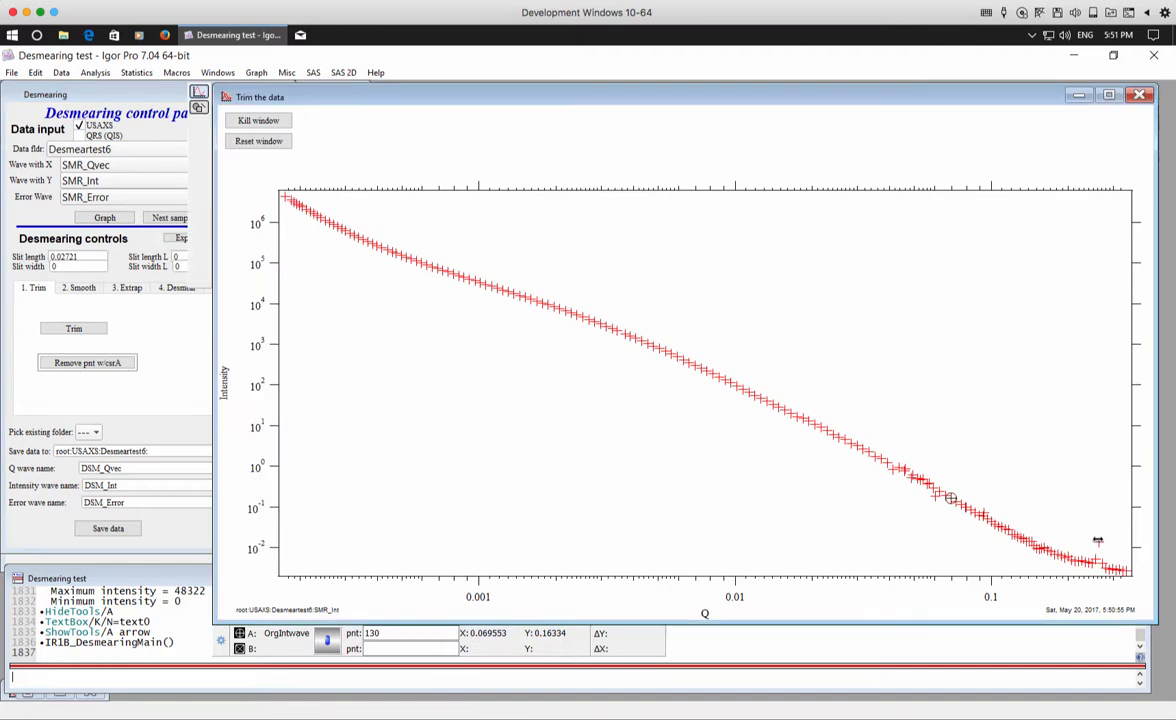
left_click_drag(1098, 541, 1099, 542)
left_click(48, 364)
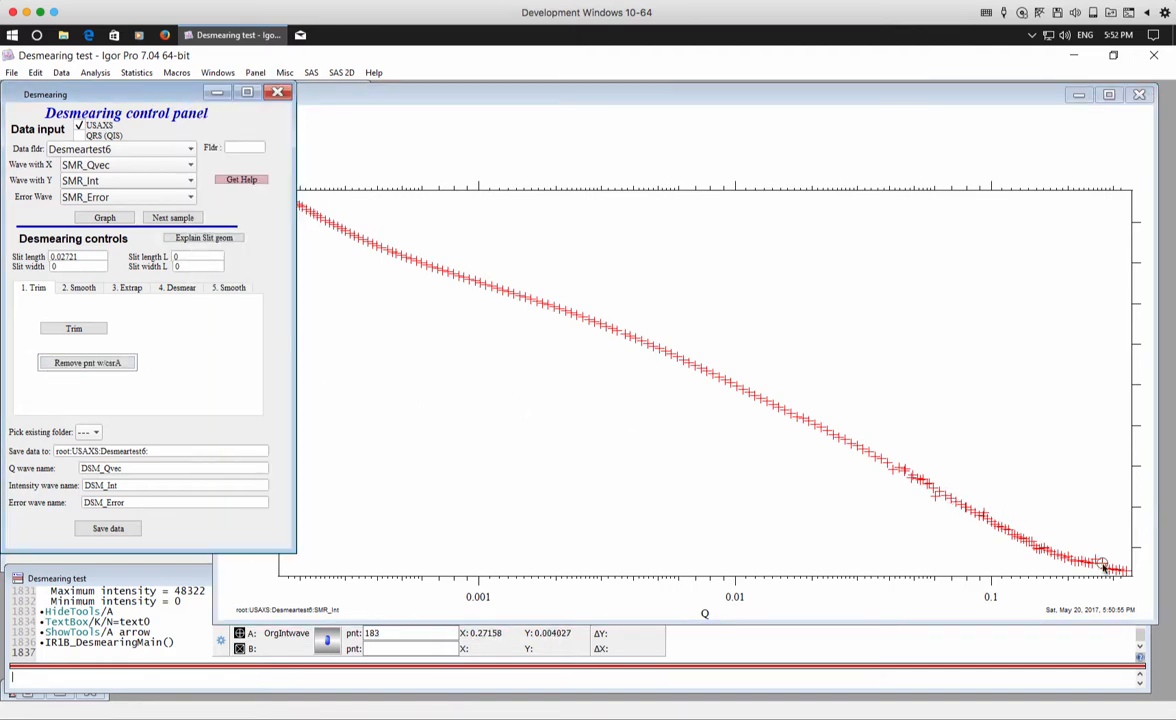
left_click(1016, 522)
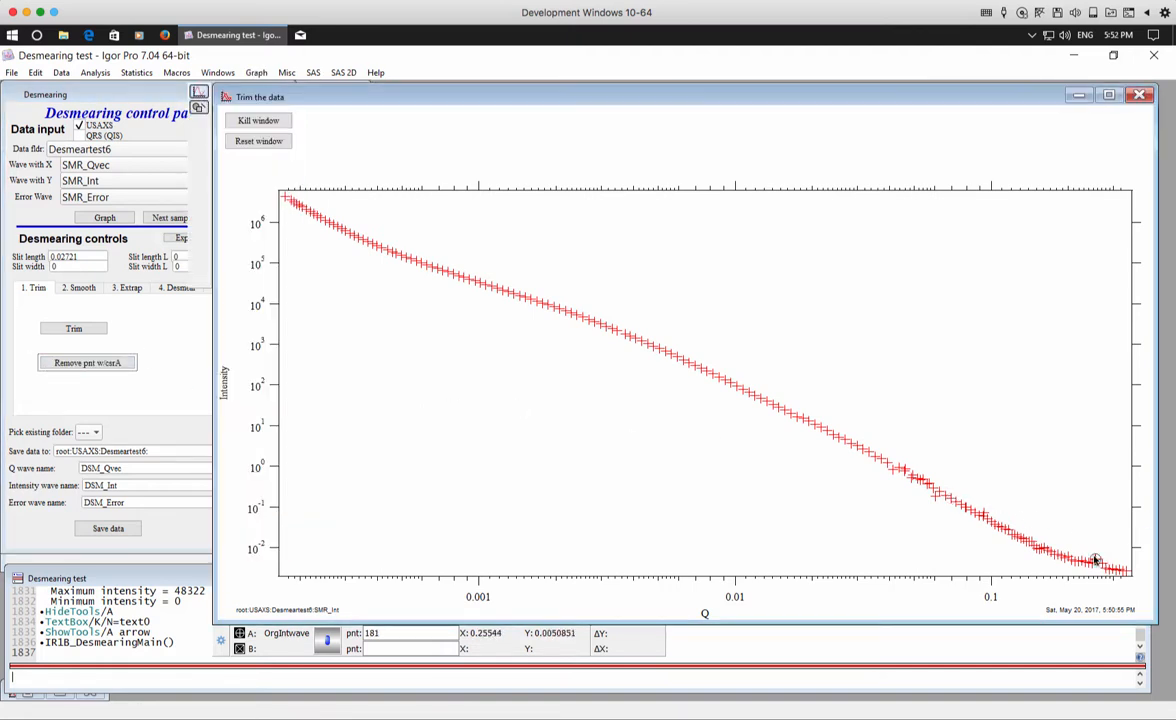
left_click(50, 362)
left_click(1099, 570)
left_click(95, 362)
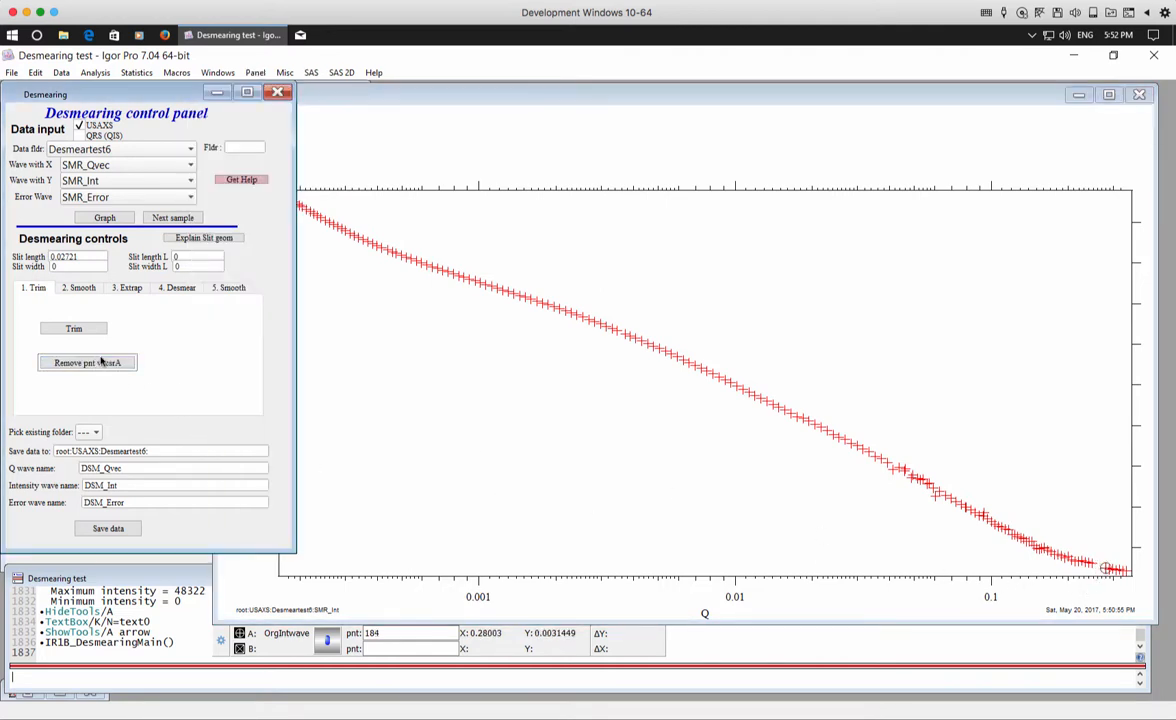
left_click(625, 407)
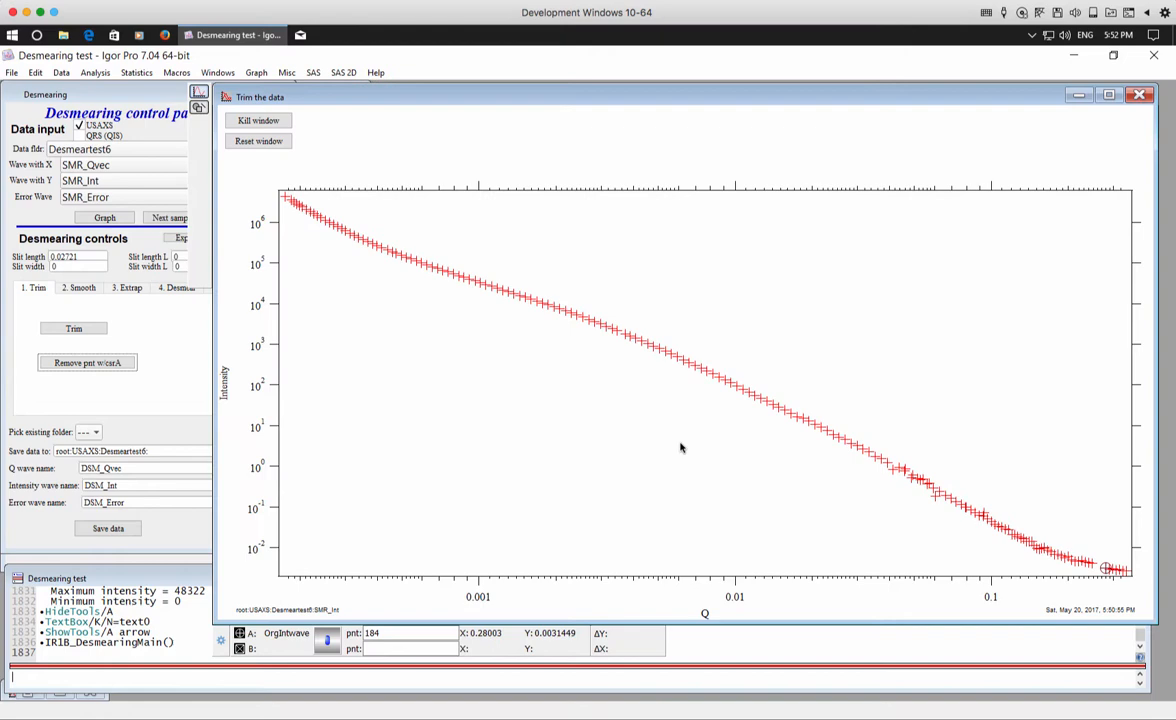
Check the background extrapolation of the cleaned data, and go back to the trimming stage to look for remaining outliers.
left_click(128, 288)
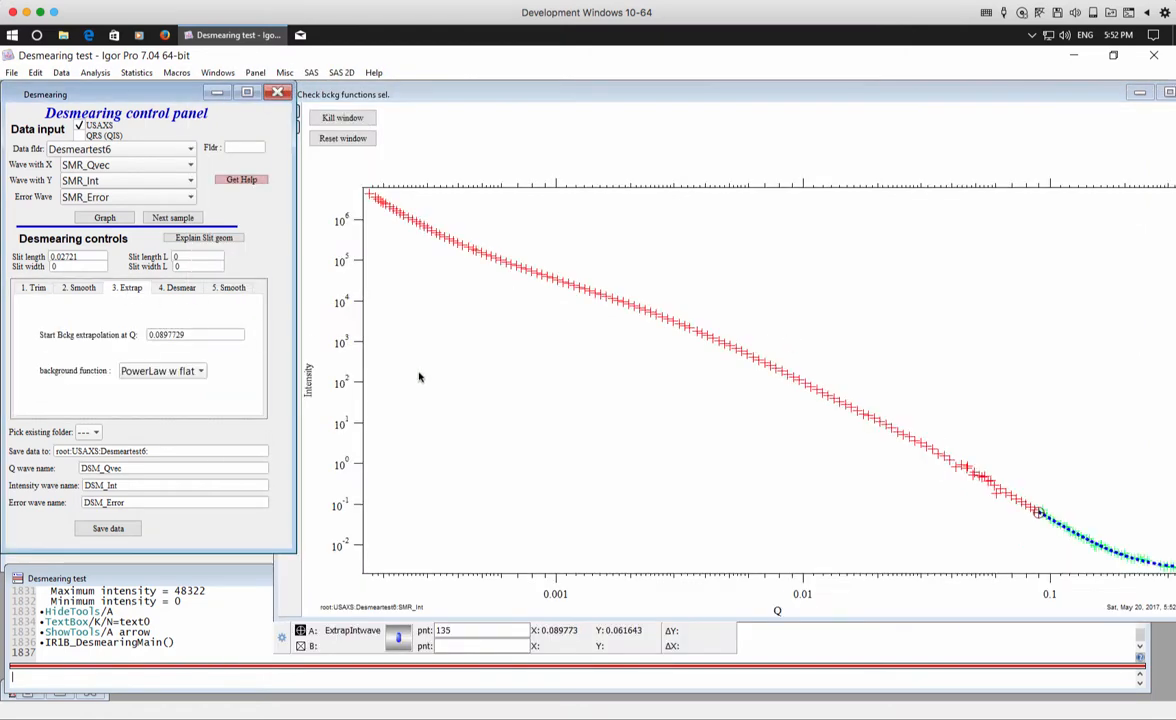
left_click_drag(1017, 95, 920, 95)
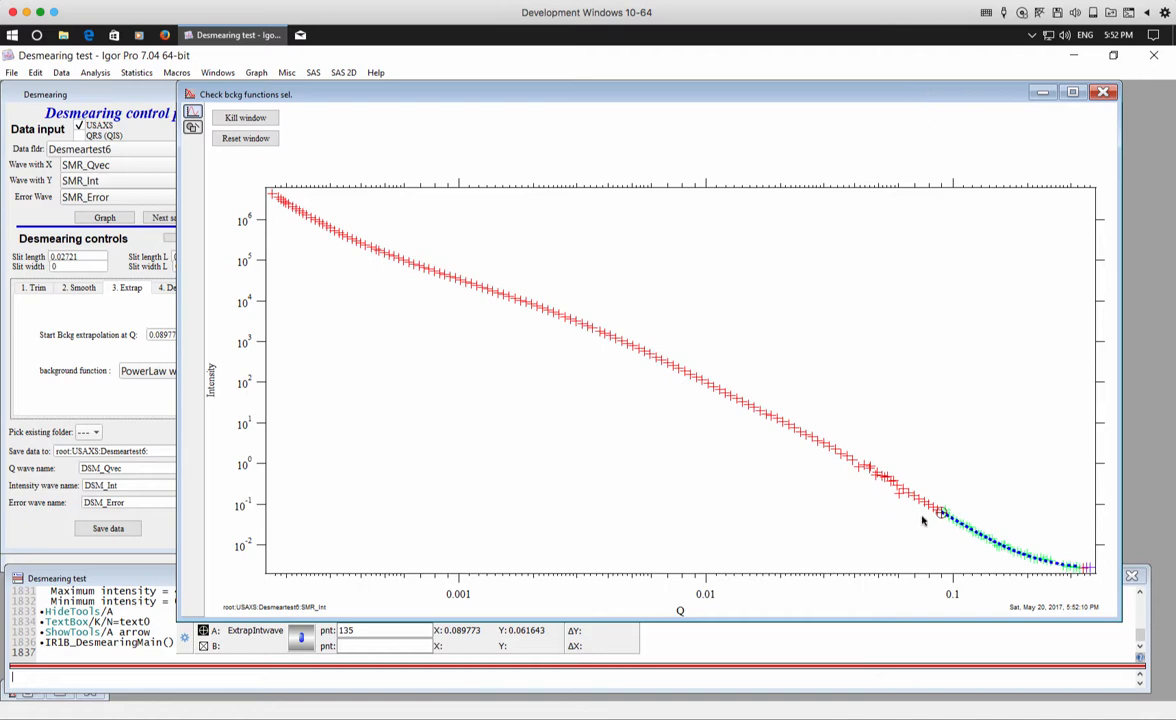
left_click_drag(670, 98, 708, 99)
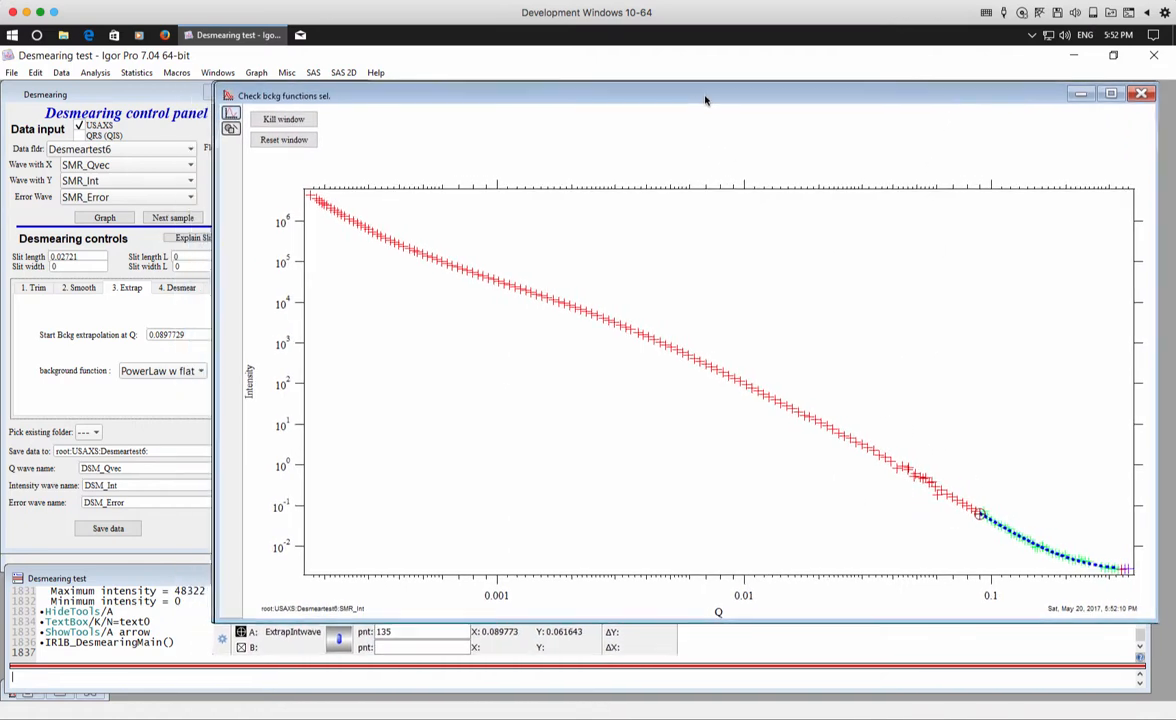
left_click(90, 301)
left_click(38, 288)
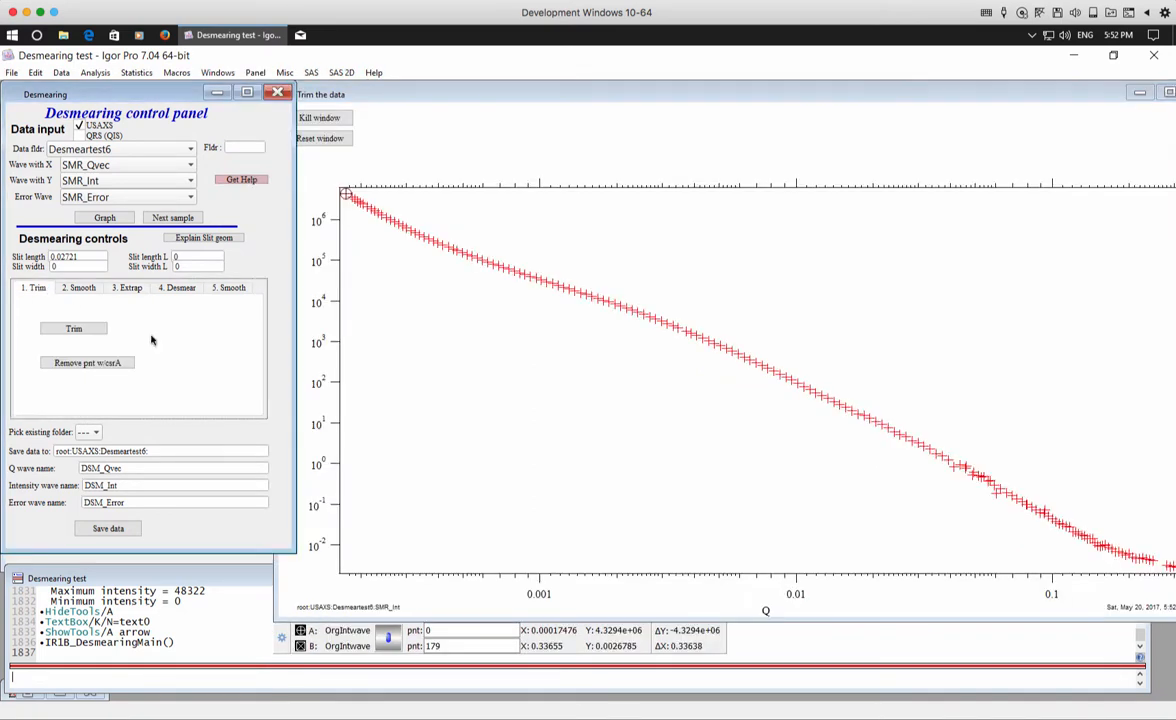
left_click(929, 500)
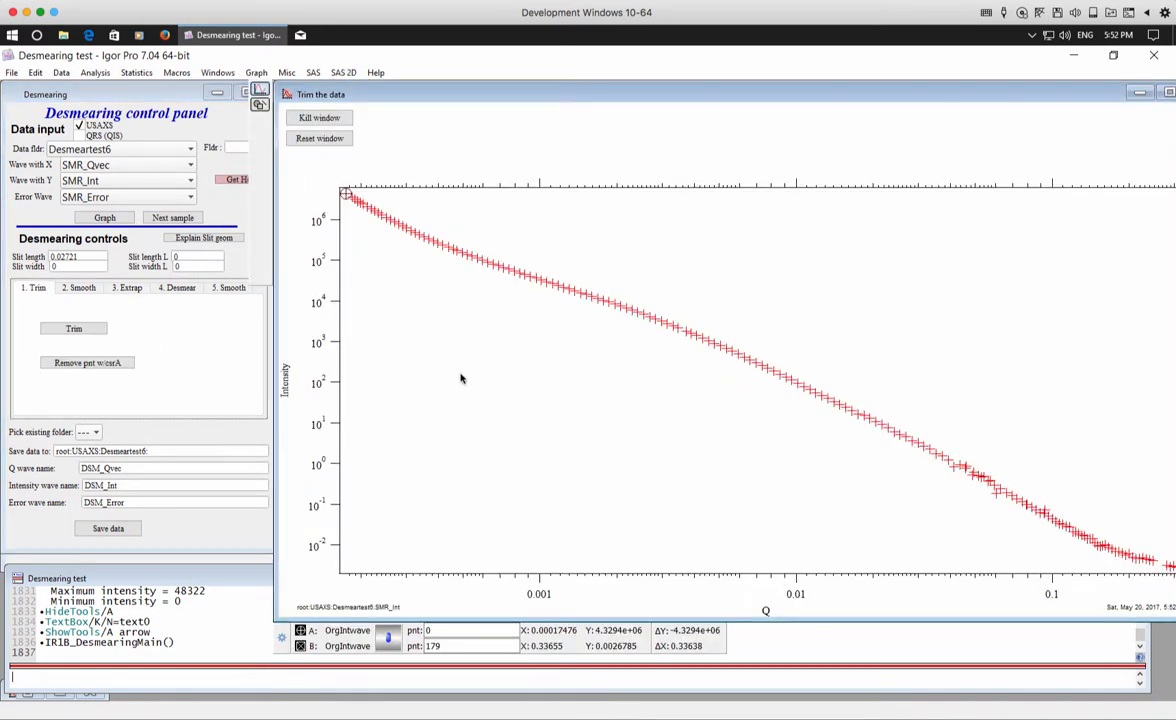
Extrapolate the background with PowerLaw w flat starting at Q 0.0897729, and bring the whole fit graph into view.
left_click(134, 288)
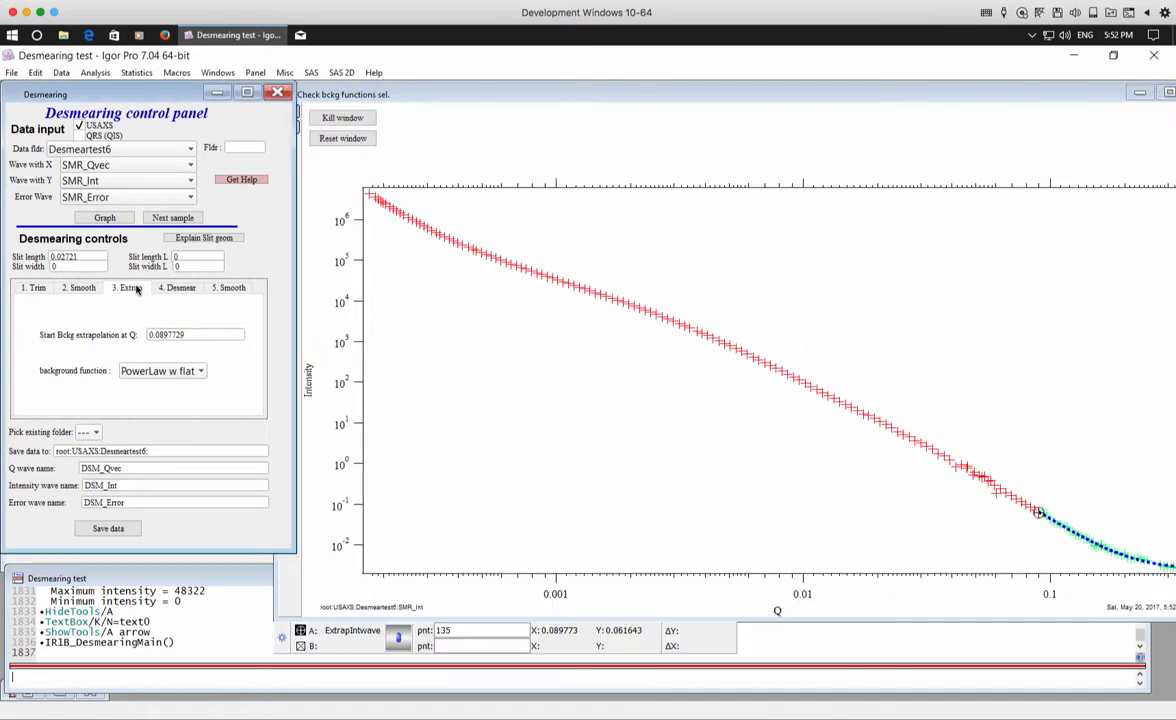
left_click_drag(936, 88, 881, 89)
left_click(155, 97)
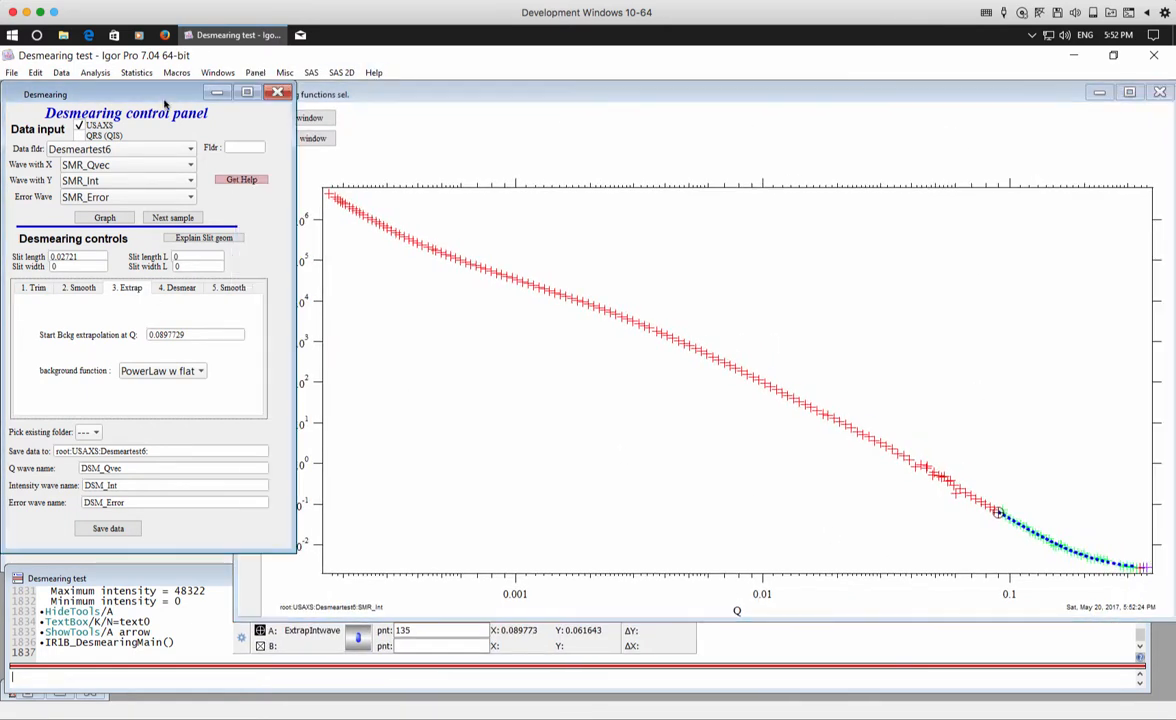
Desmear Desmeartest6 with the fast method, running five iterations and three single ones, and save the data to its folder.
left_click(176, 288)
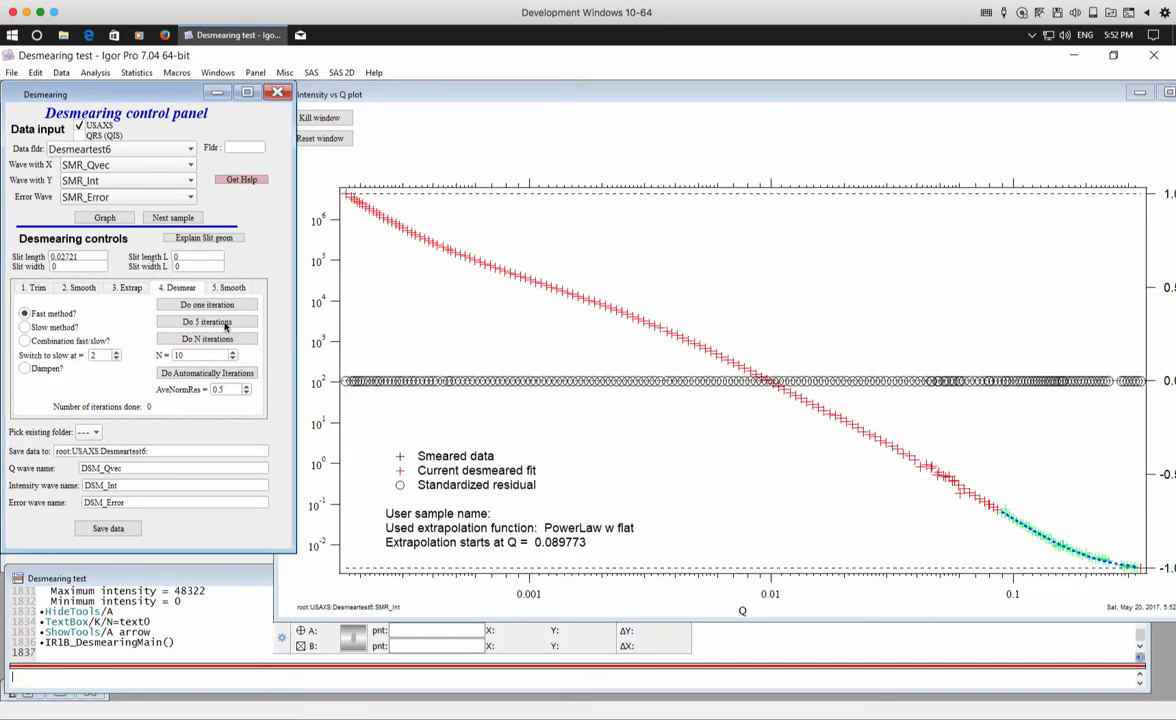
left_click(224, 322)
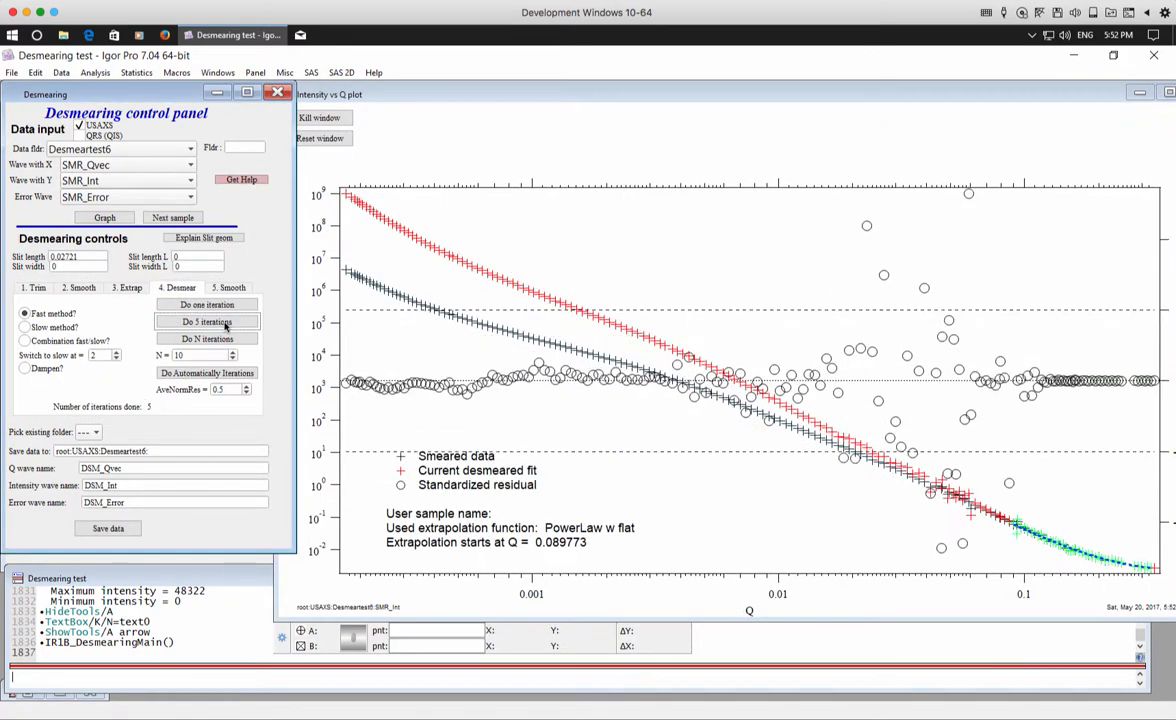
left_click(208, 306)
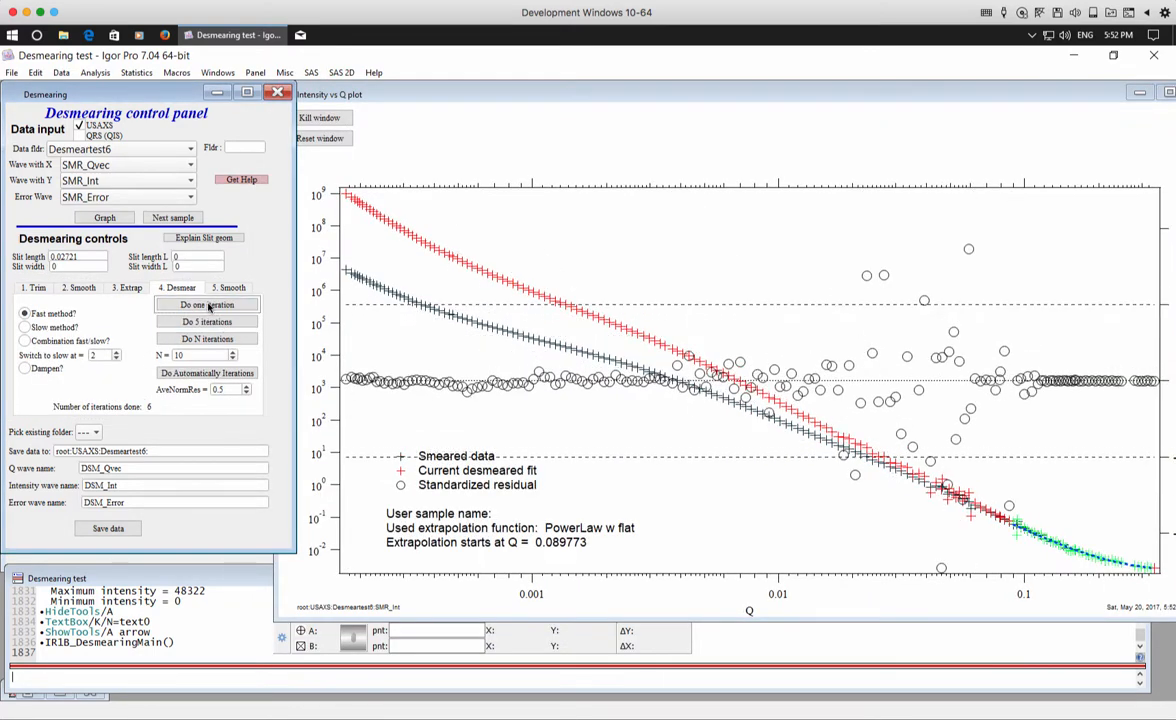
left_click(208, 306)
left_click(208, 306)
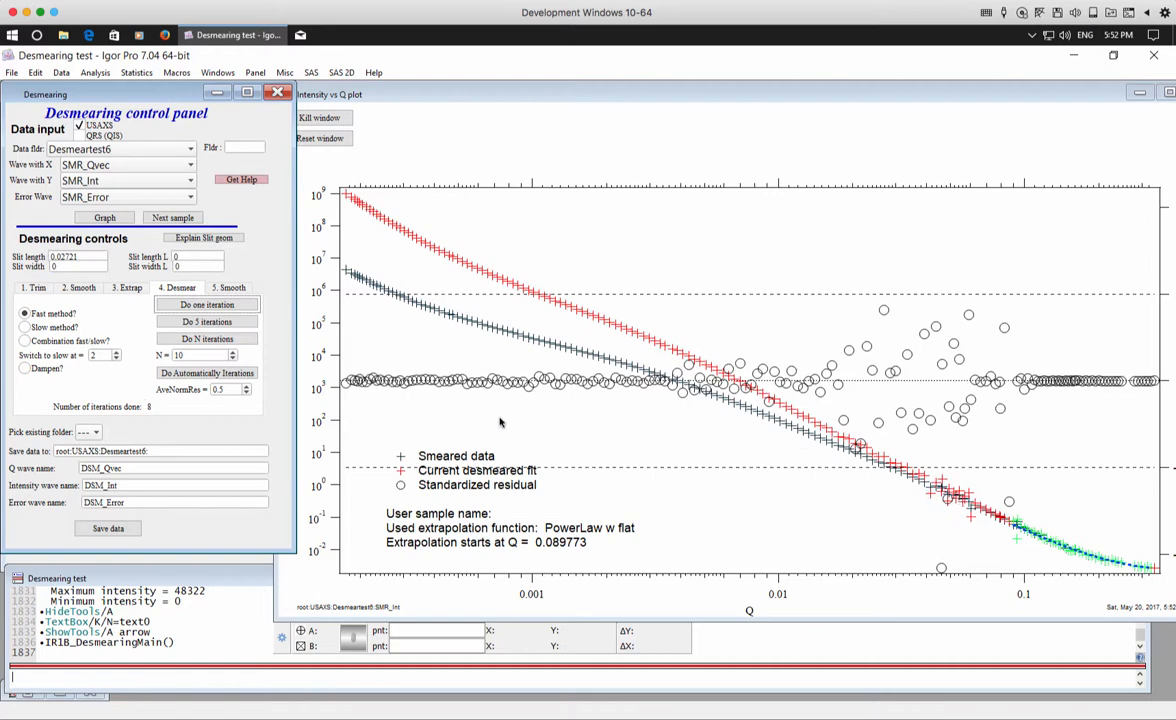
left_click(104, 528)
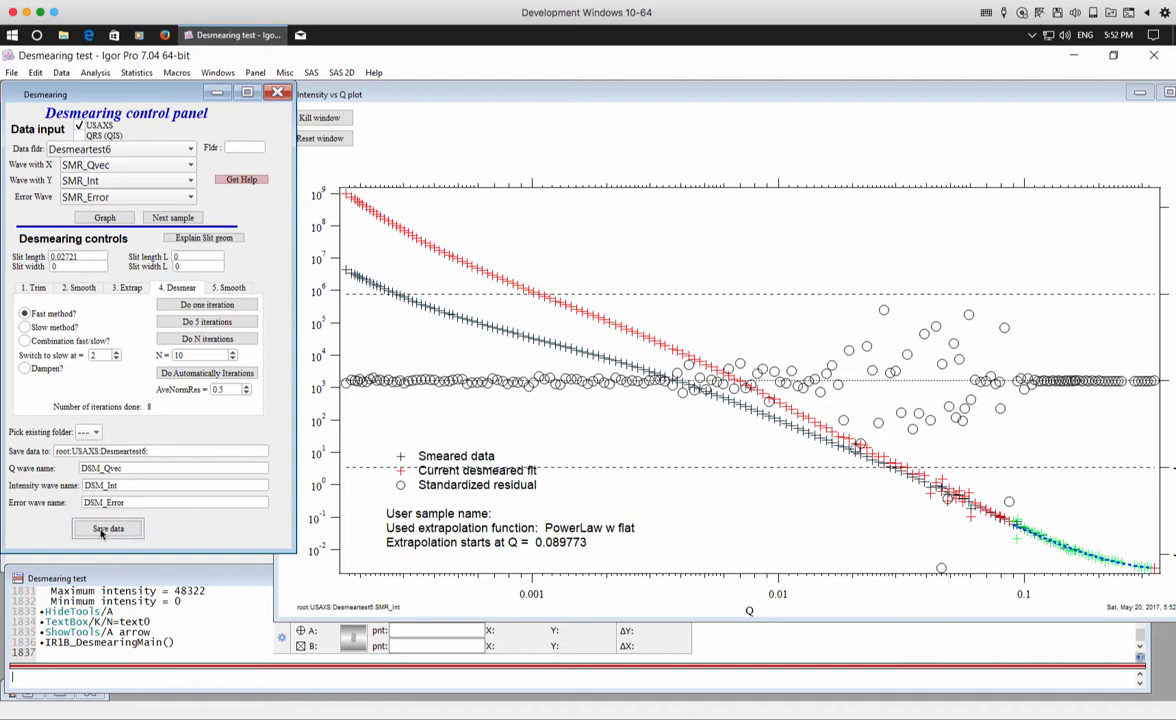
Open the Plotting I tool and plot the slit-smeared SMR data of Desmeartest3.
left_click(312, 73)
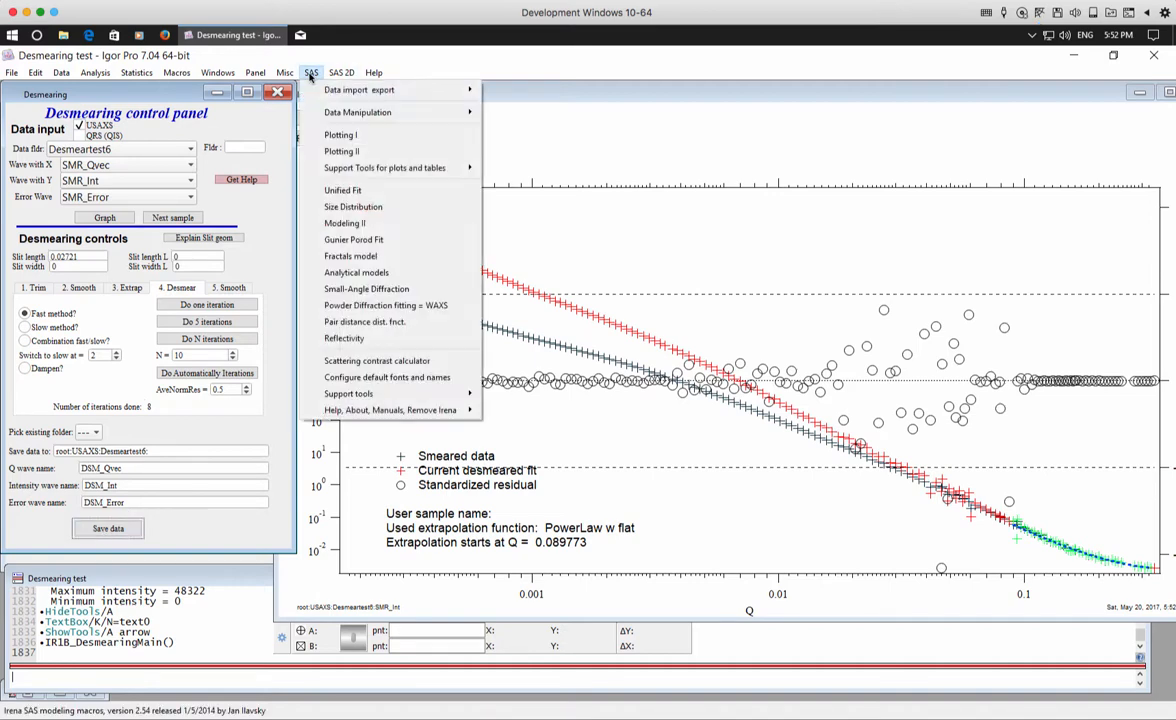
left_click(340, 136)
left_click(110, 154)
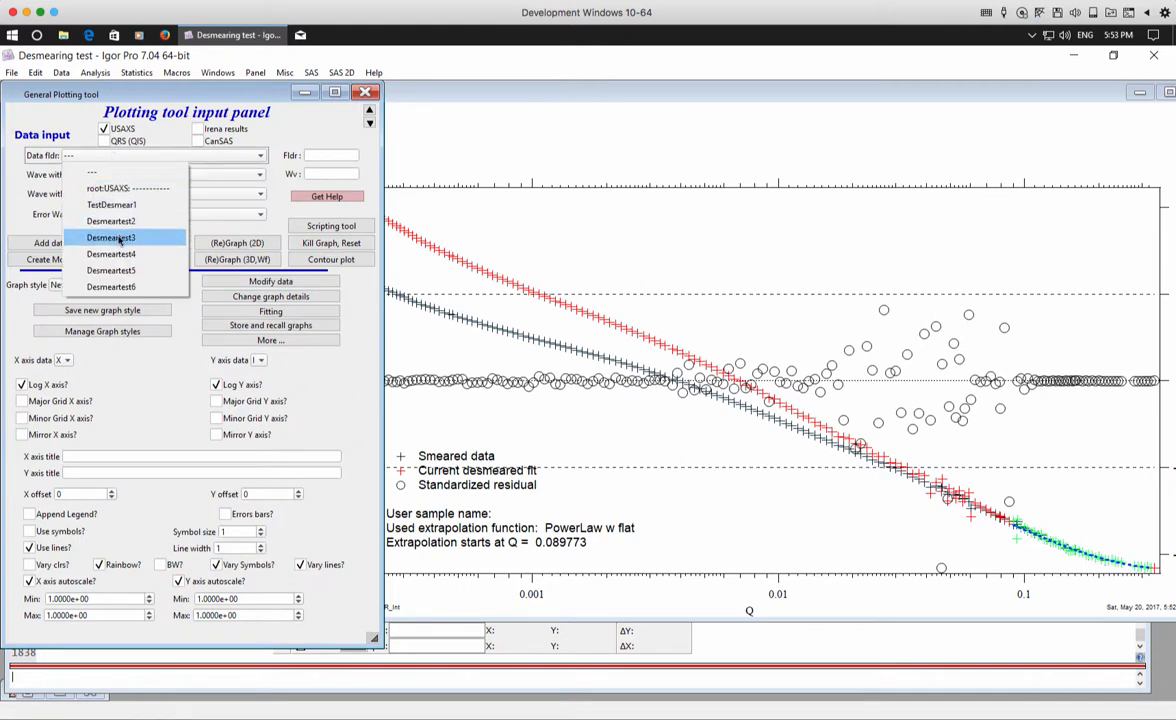
left_click(118, 238)
left_click(62, 242)
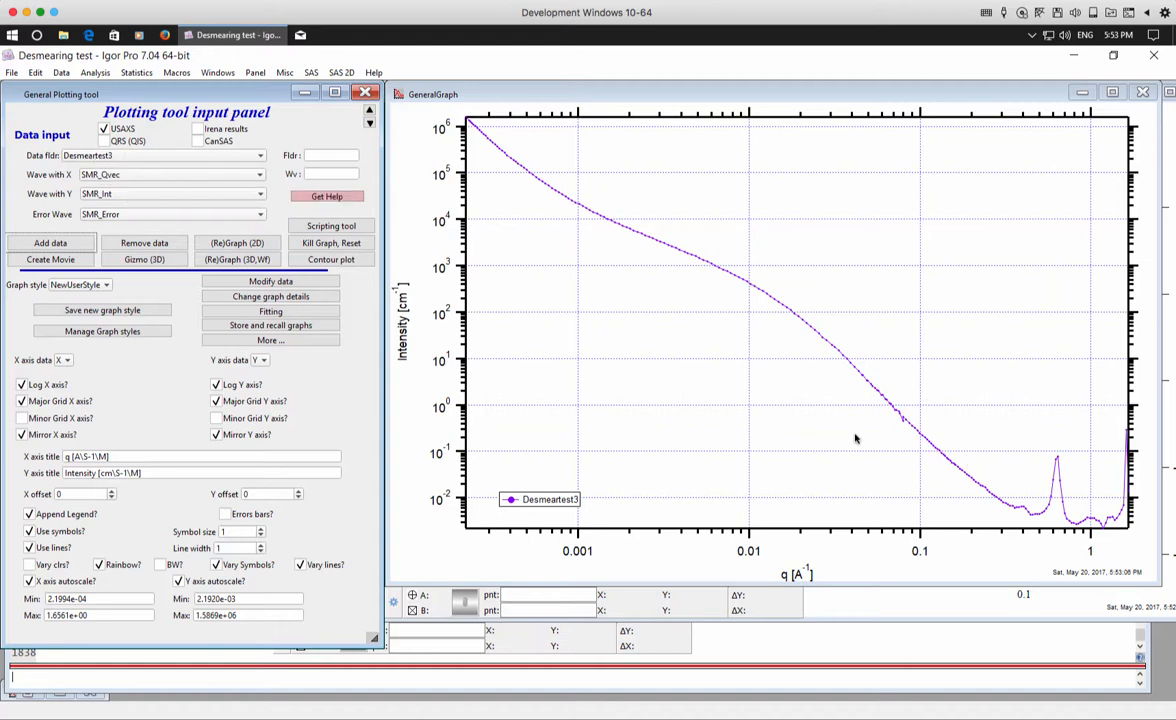
Add the desmeared DSM data of Desmeartest4 to the graph.
left_click(119, 148)
left_click(111, 255)
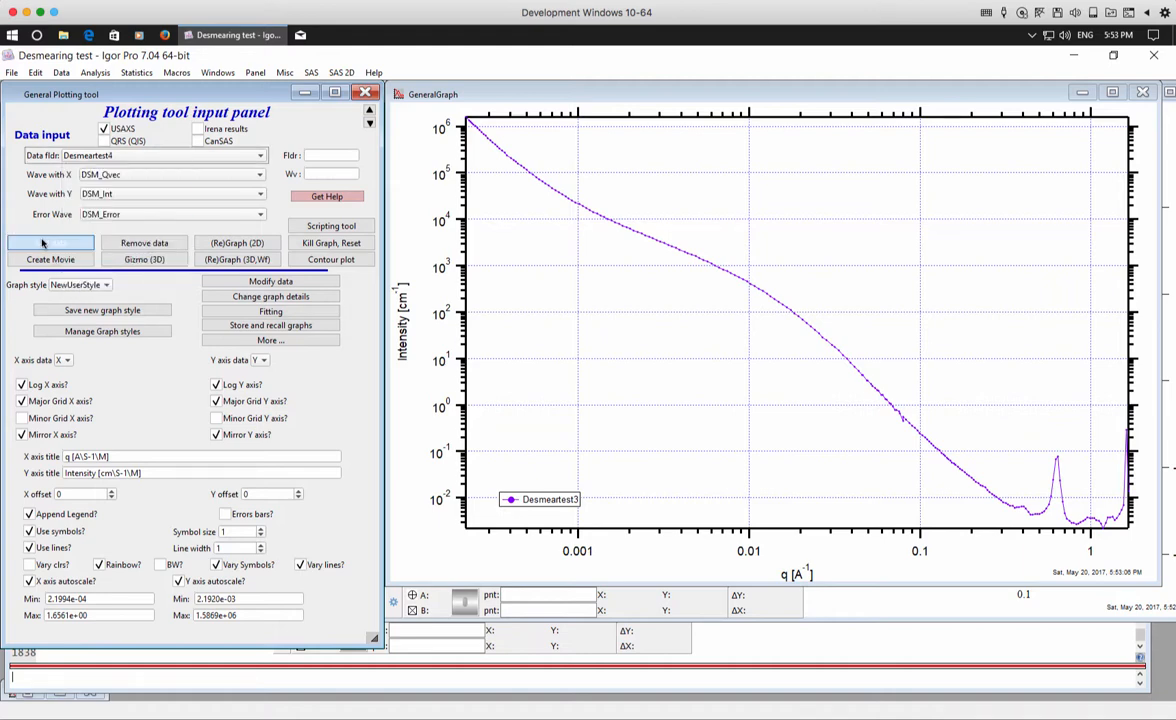
left_click(50, 243)
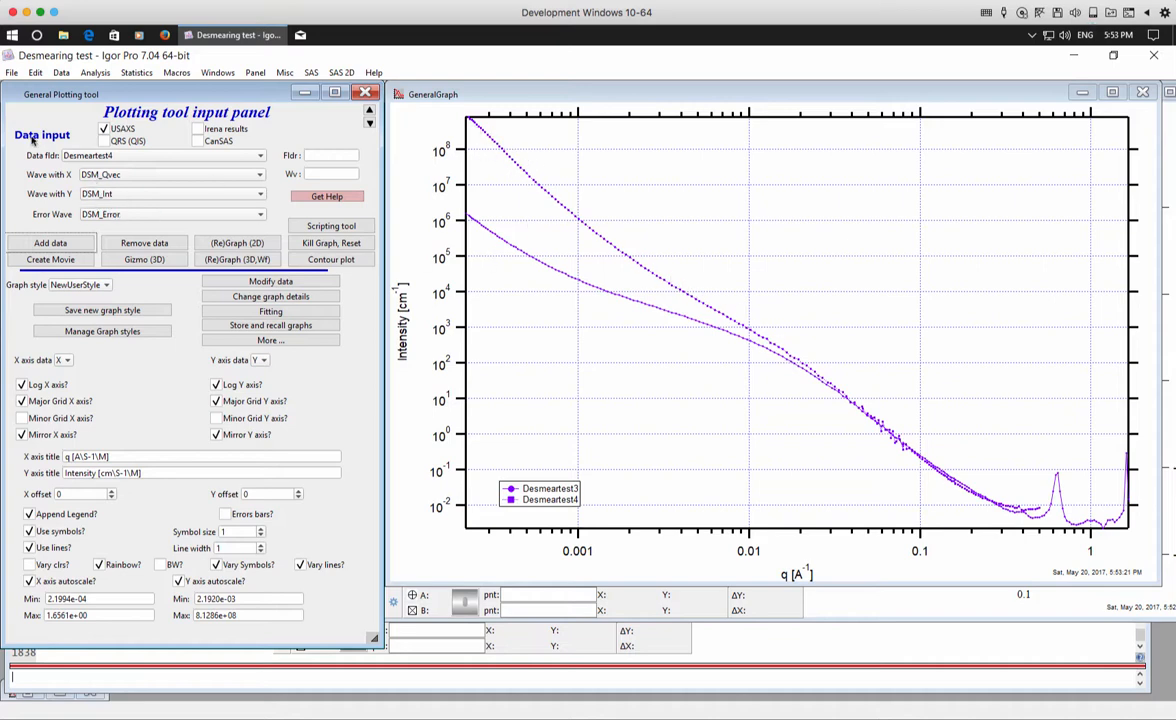
Add the slit-smeared SMR_Qvec data of Desmeartest4 to the same graph.
left_click(125, 175)
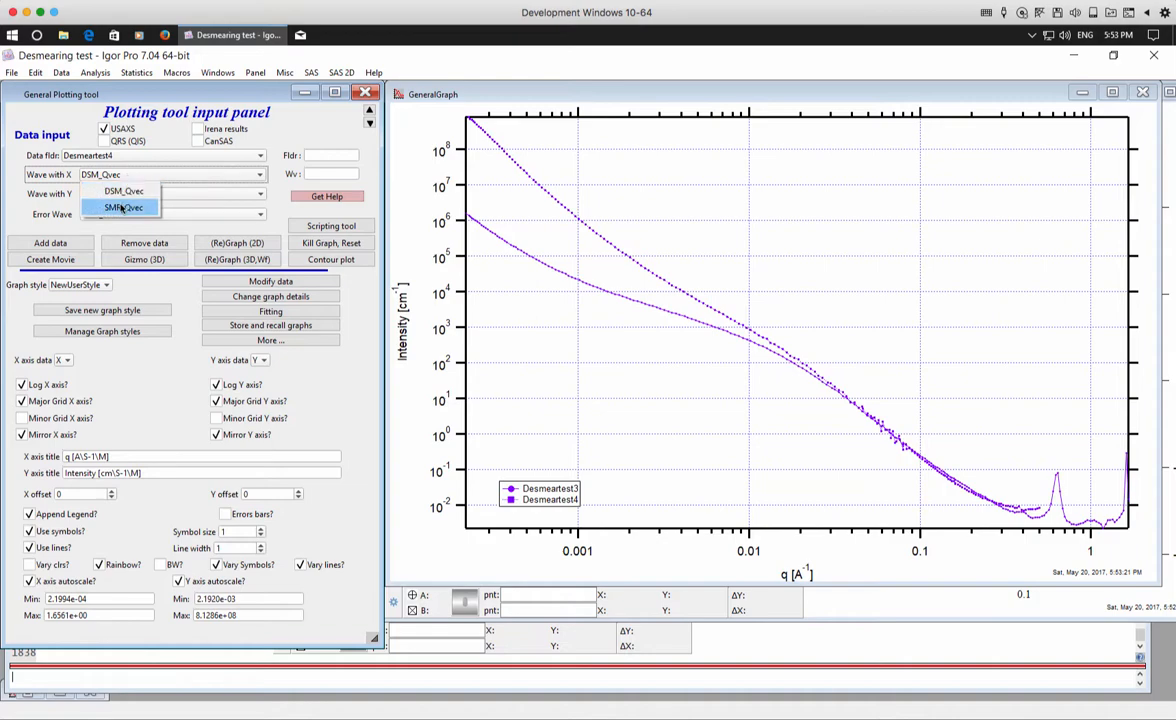
left_click(122, 208)
left_click(50, 243)
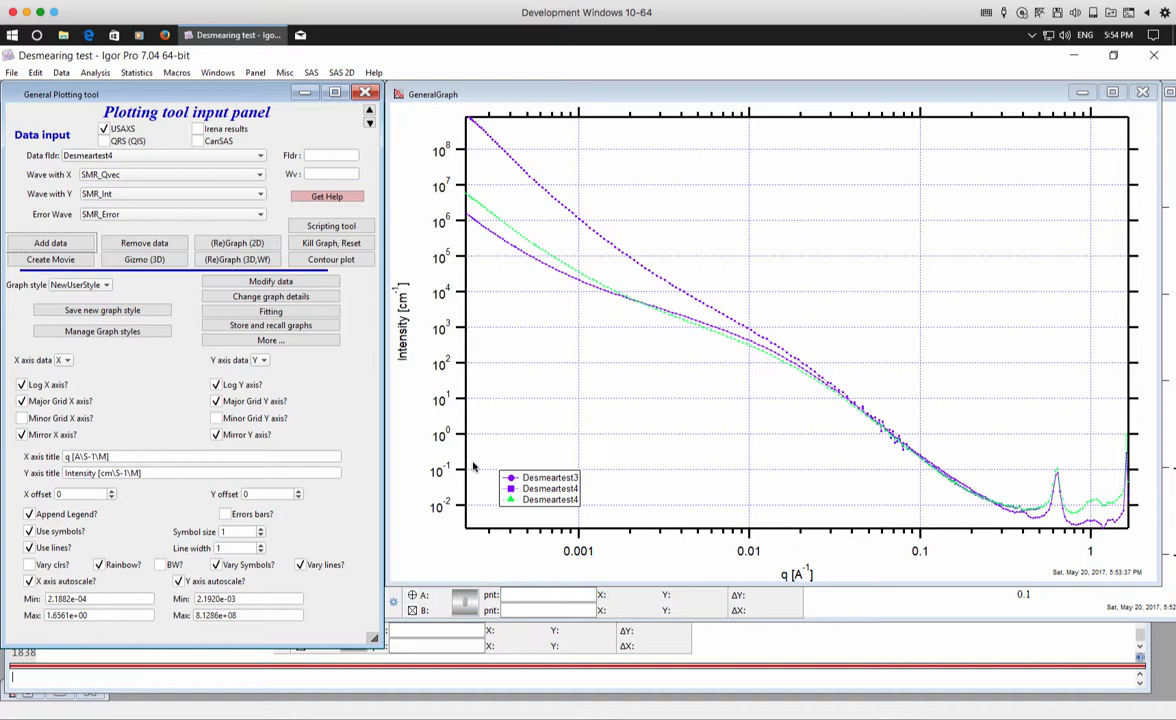
Examine the noisy region between about q 0.02 and 0.13 up close, and restore the graph's full axis range.
left_click(880, 436)
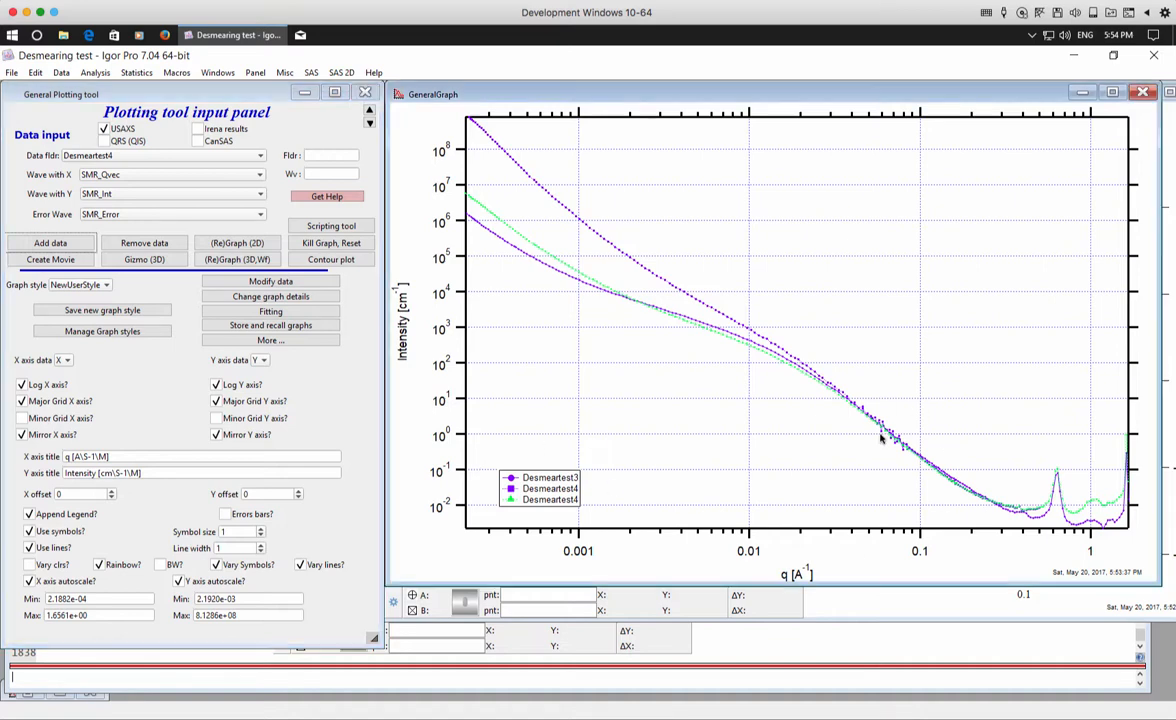
left_click_drag(808, 360, 937, 470)
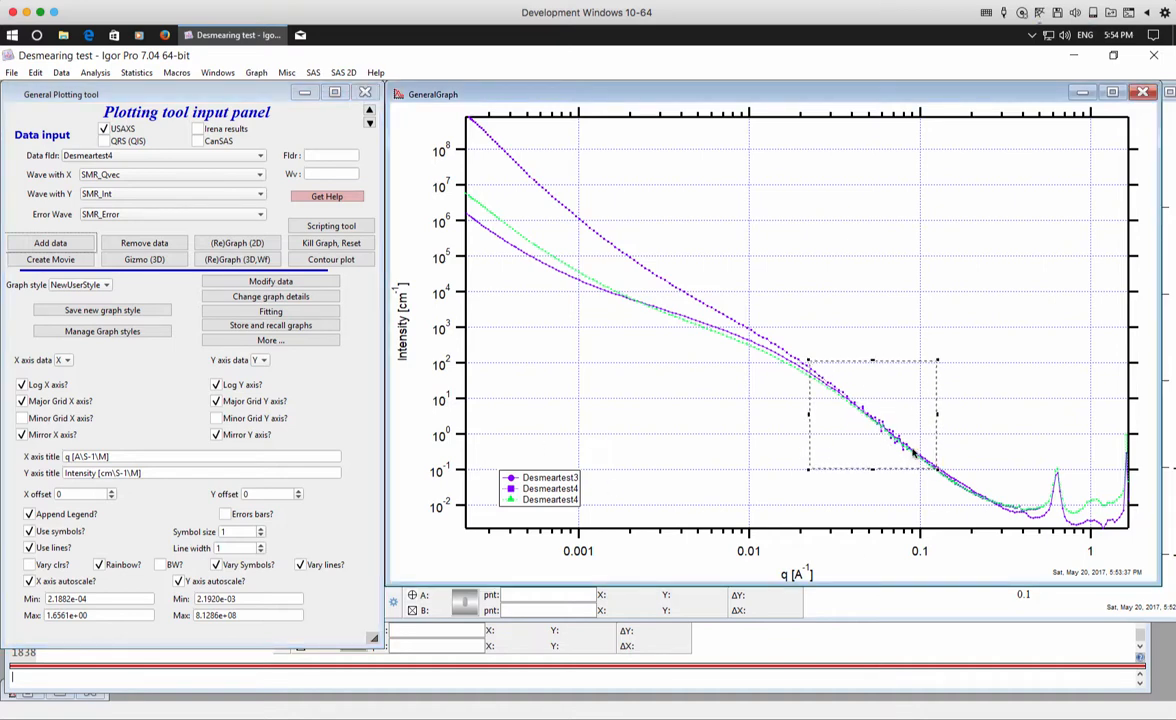
left_click(916, 450)
left_click(921, 458)
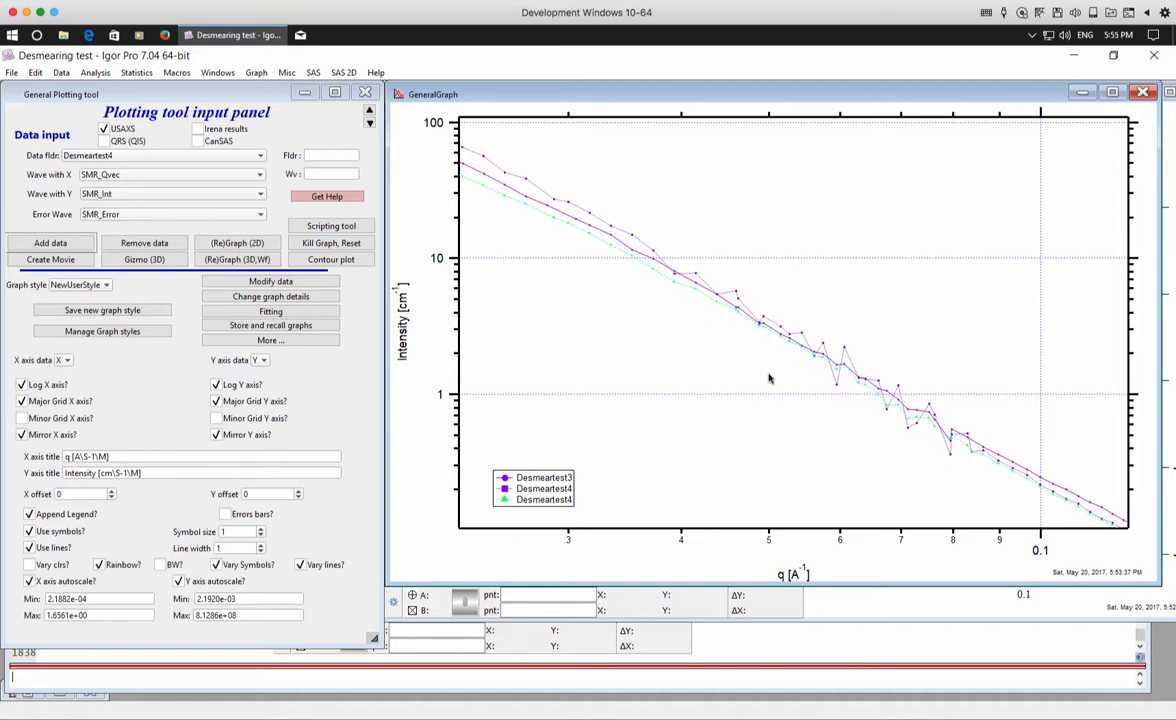
key("ctrl+a")
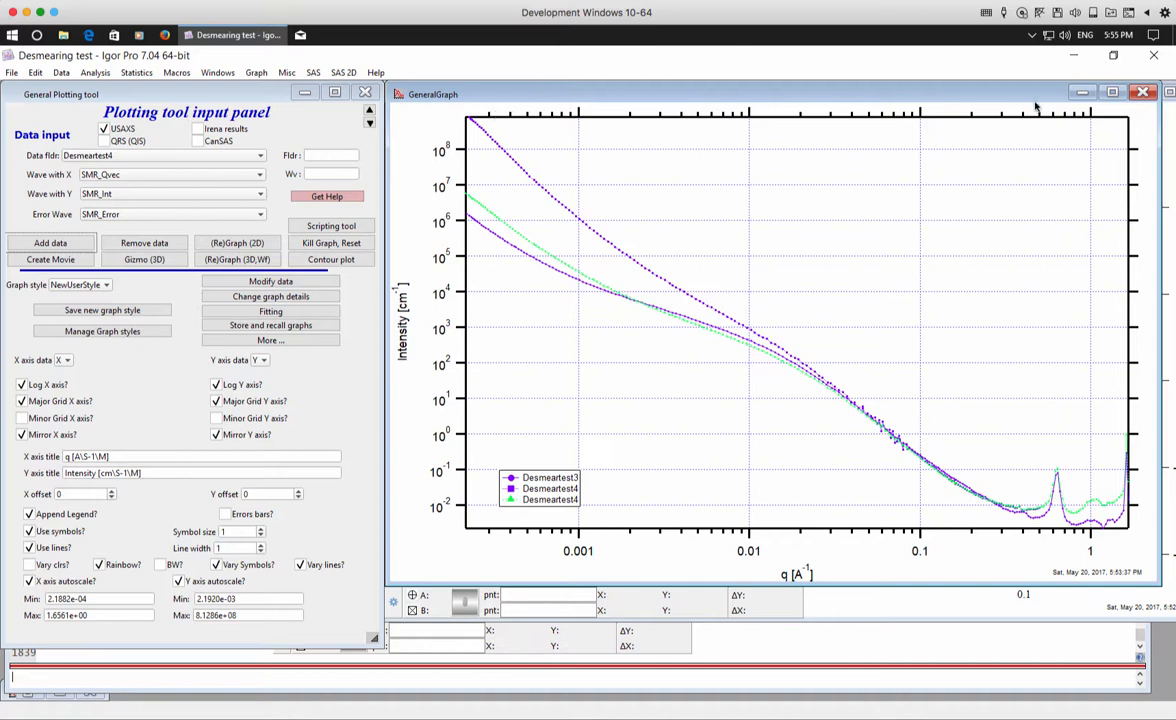
left_click_drag(907, 95, 856, 116)
left_click_drag(936, 121, 1022, 105)
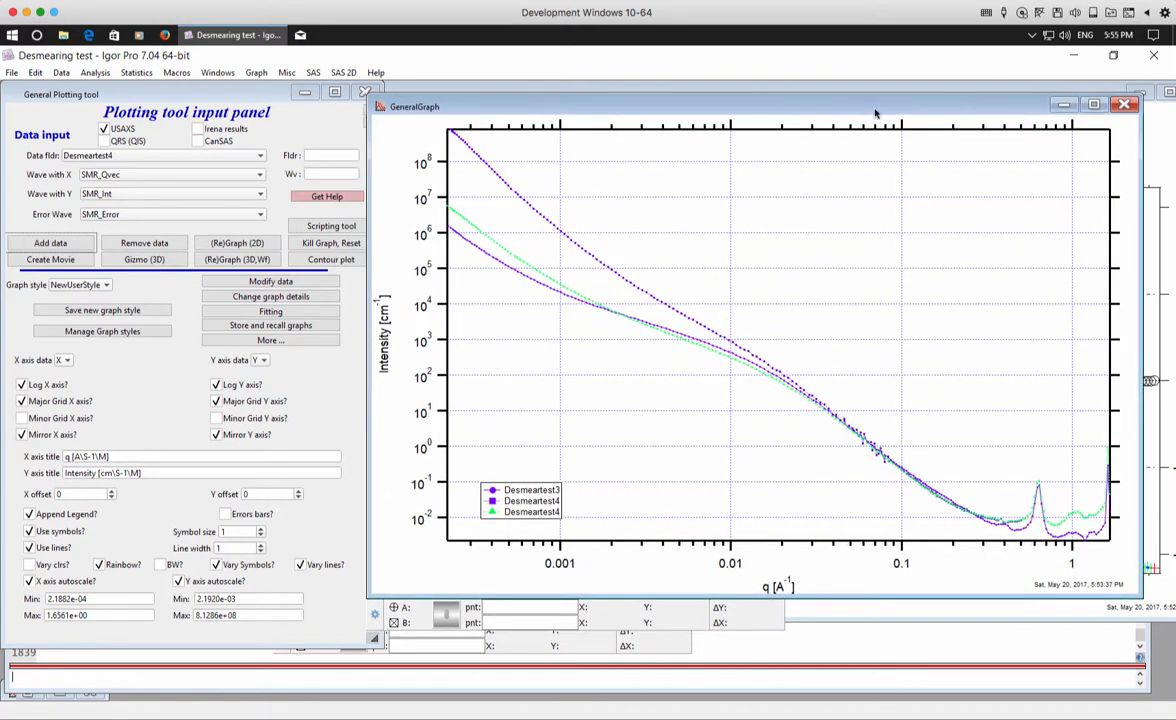
left_click_drag(876, 110, 886, 103)
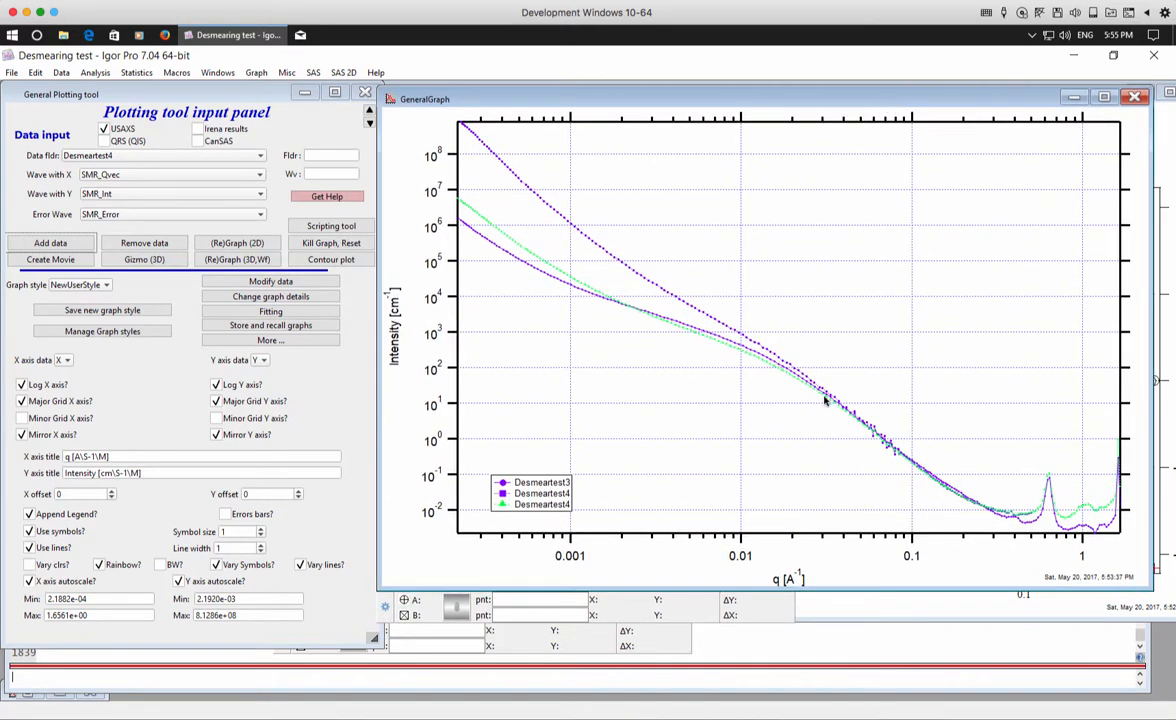